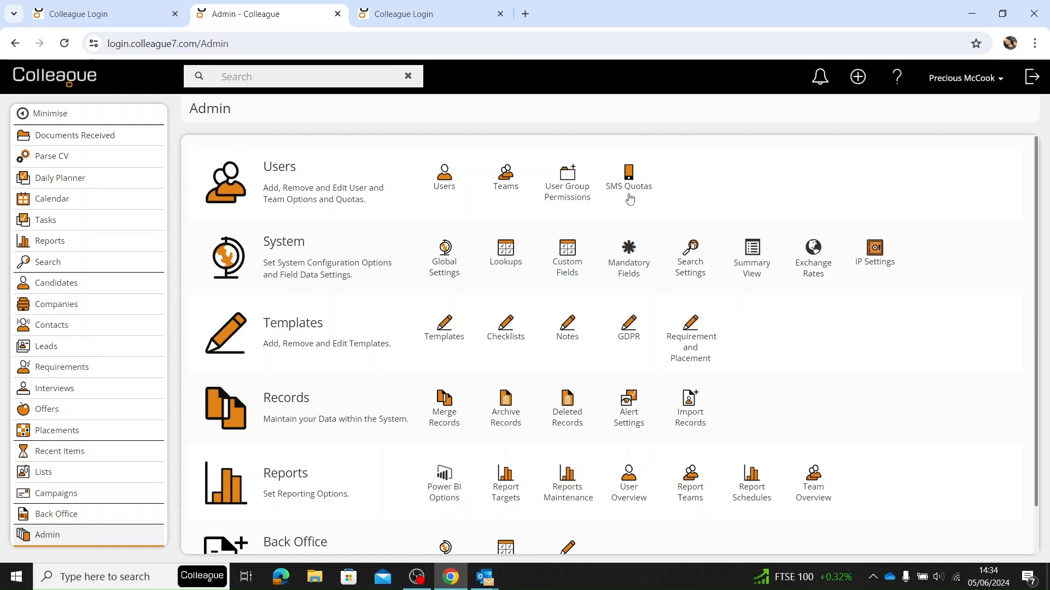
# - Set the ADMIN user group's Requirement and Placement Templates permission to Full Access, and return to the Admin page
pyautogui.rightClick(573, 190)
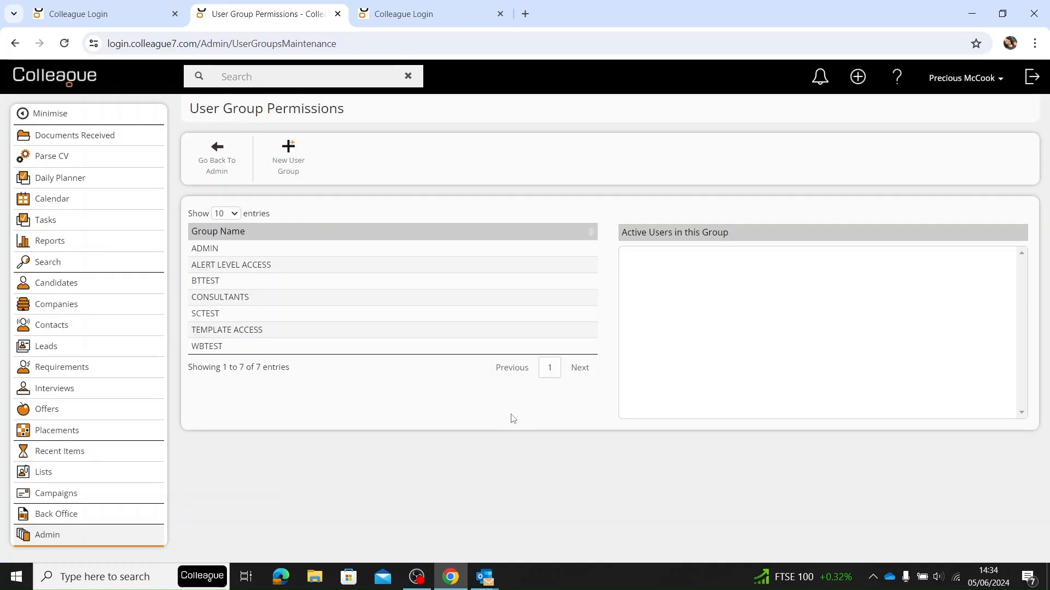
pyautogui.click(257, 248)
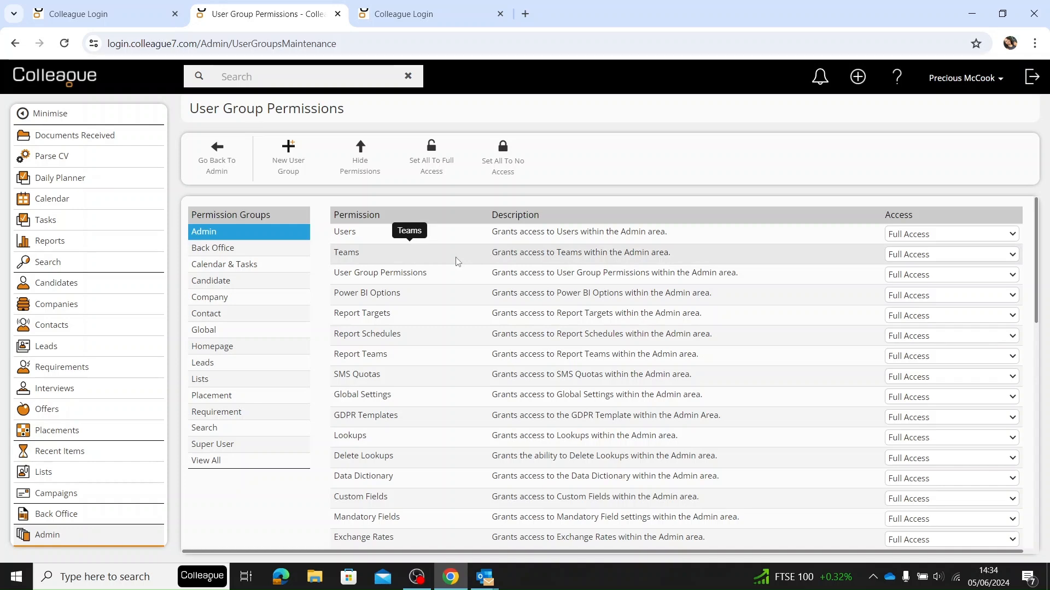
pyautogui.scroll(-10, 456, 261)
pyautogui.scroll(3, 452, 323)
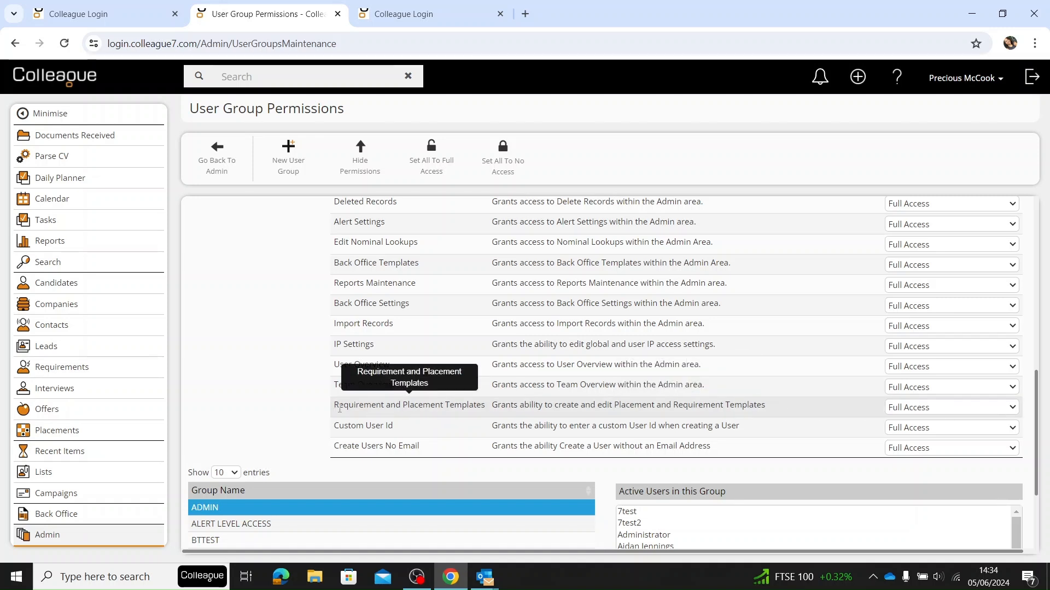
pyautogui.click(937, 411)
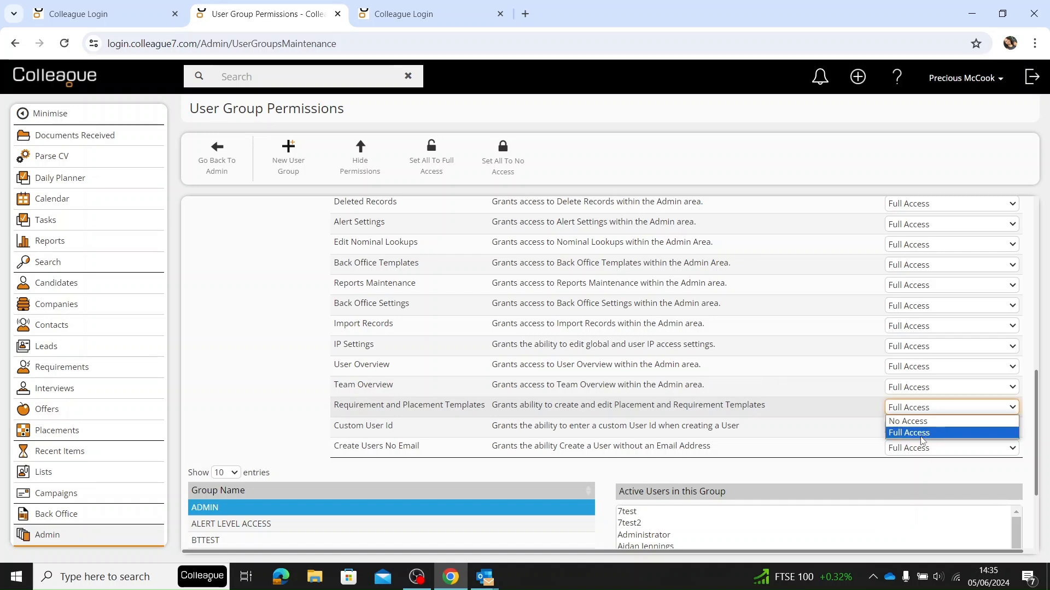
pyautogui.click(902, 433)
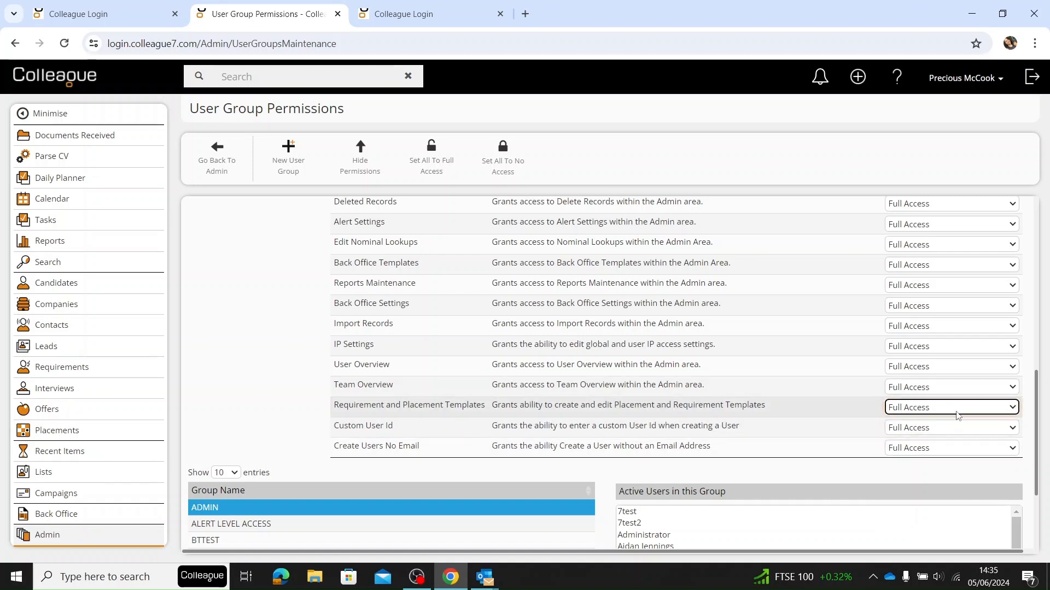
pyautogui.click(217, 147)
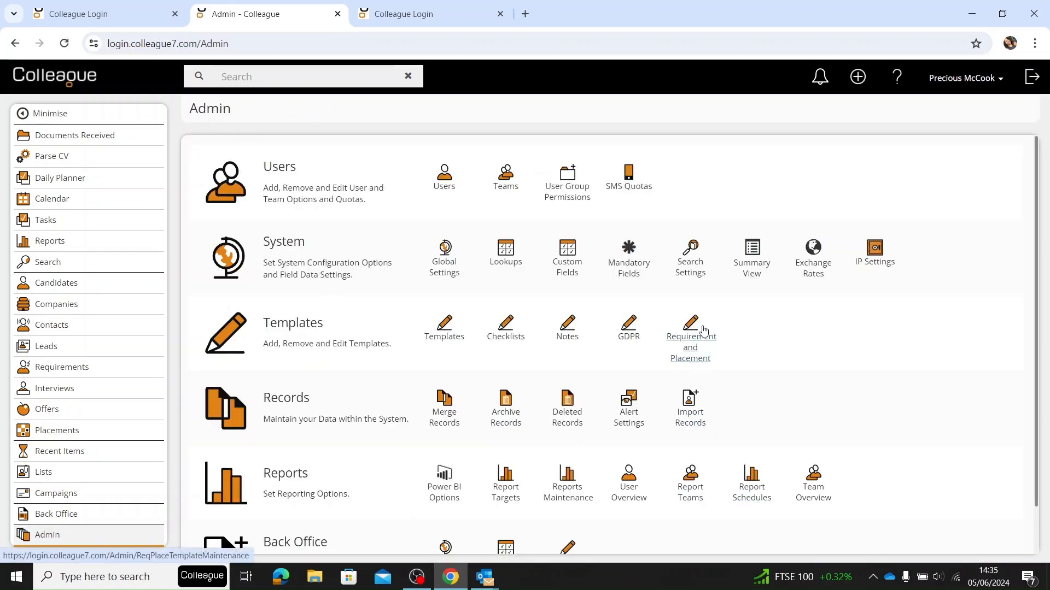
# - View the Project Director Template in the Requirement and Placement templates, and start deleting it but cancel the deletion
pyautogui.click(691, 359)
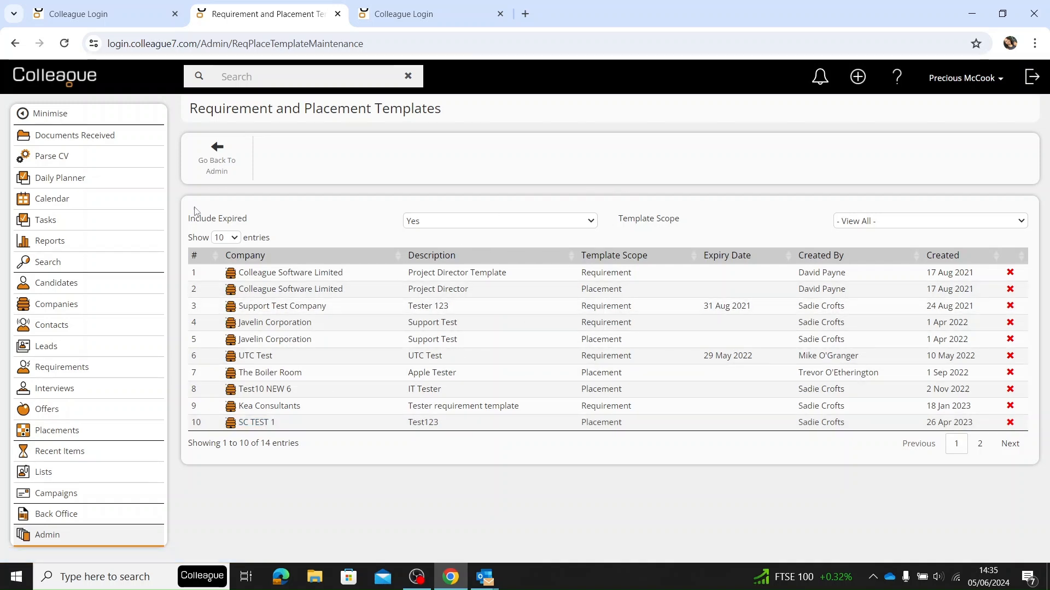
pyautogui.click(380, 274)
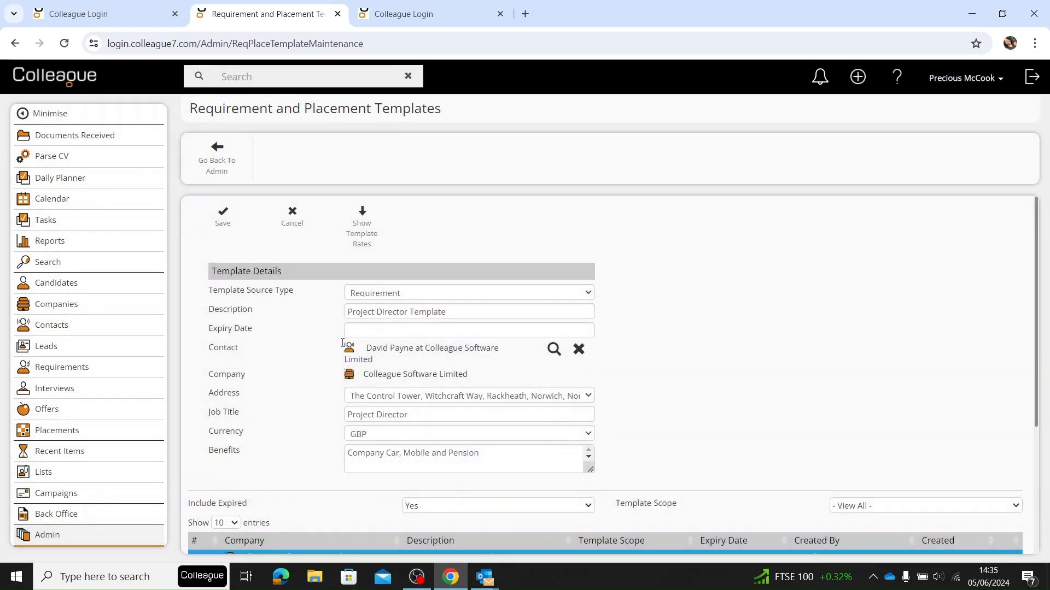
pyautogui.click(290, 221)
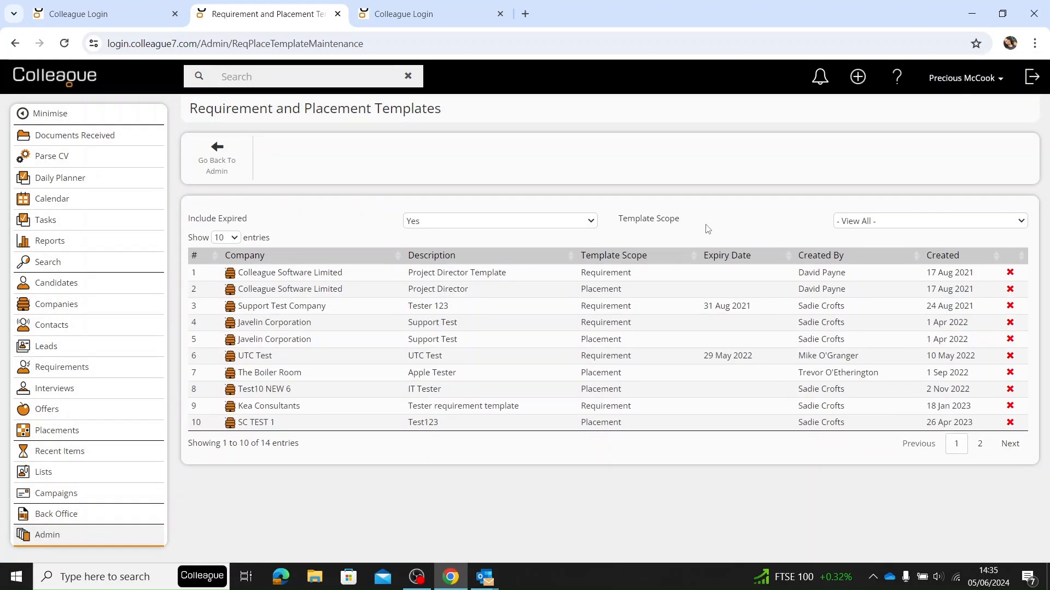
pyautogui.click(1010, 274)
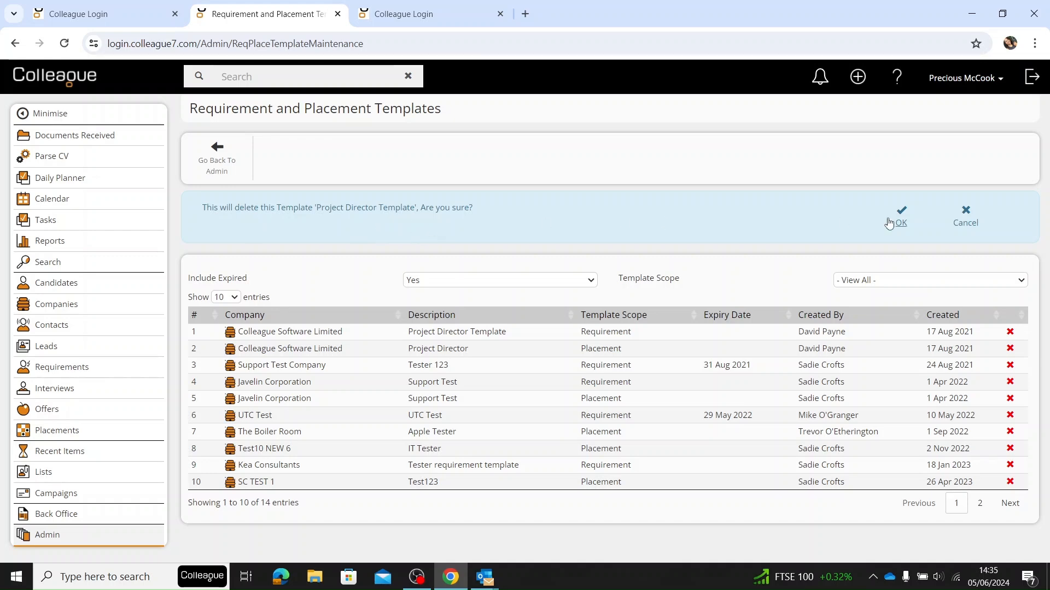
pyautogui.click(971, 221)
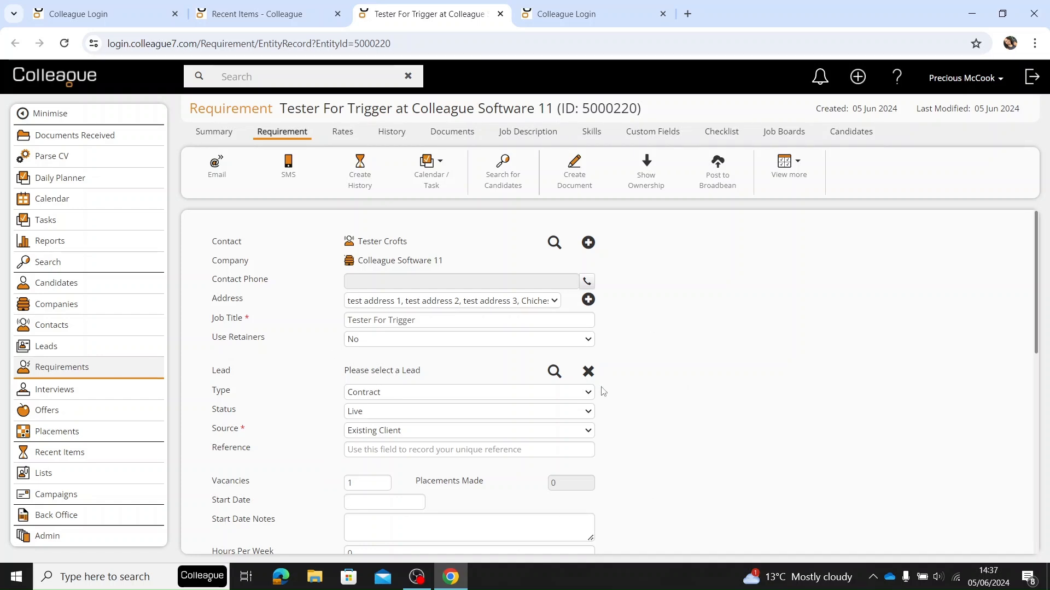
# - Start creating a template from the Tester For Trigger requirement and review its template details and requirement fields
pyautogui.click(795, 177)
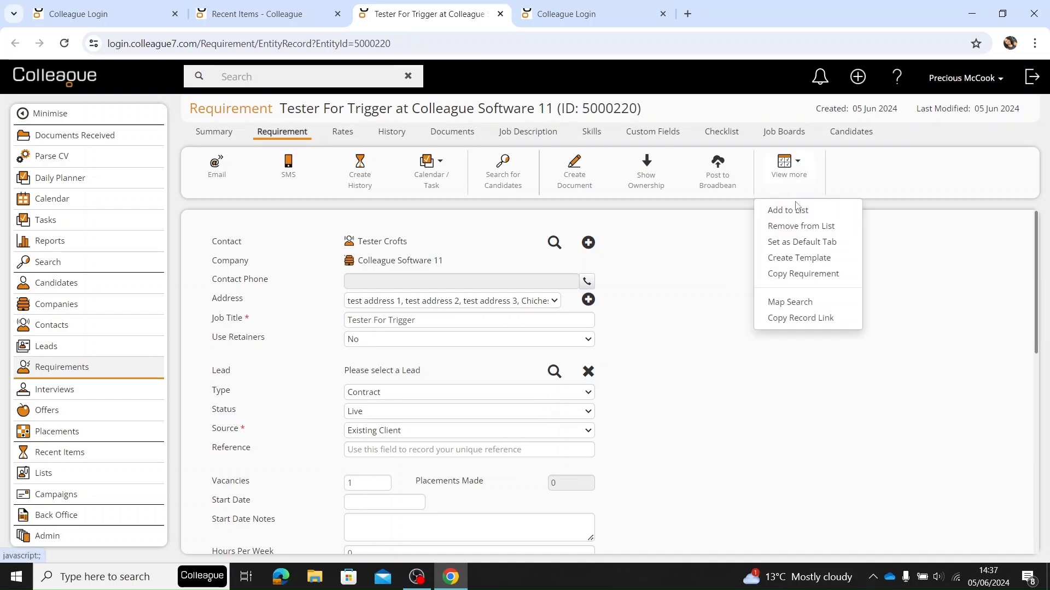
pyautogui.click(851, 262)
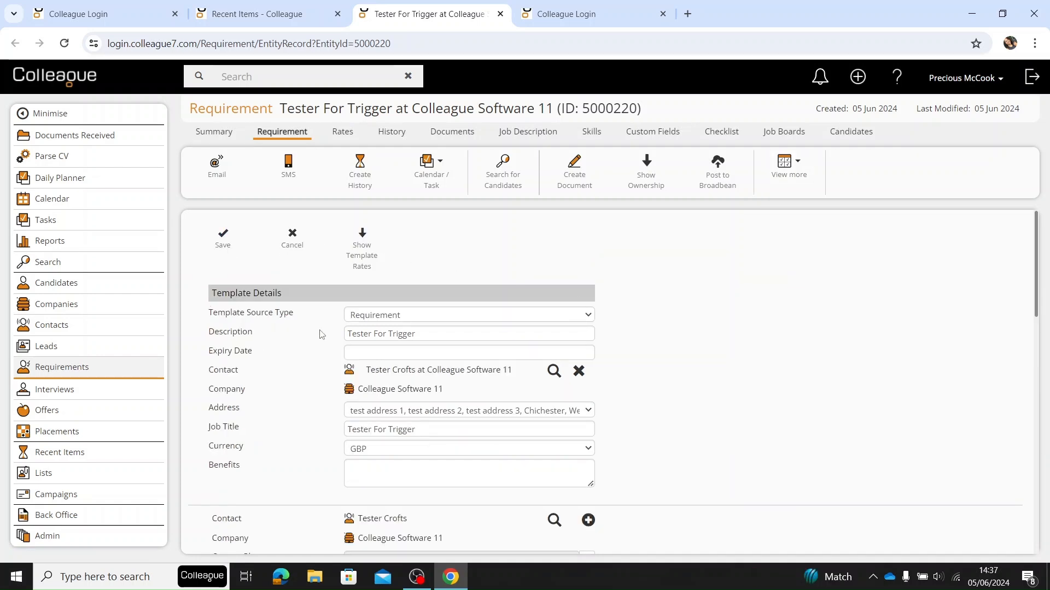
pyautogui.scroll(-4, 436, 368)
pyautogui.scroll(4, 459, 385)
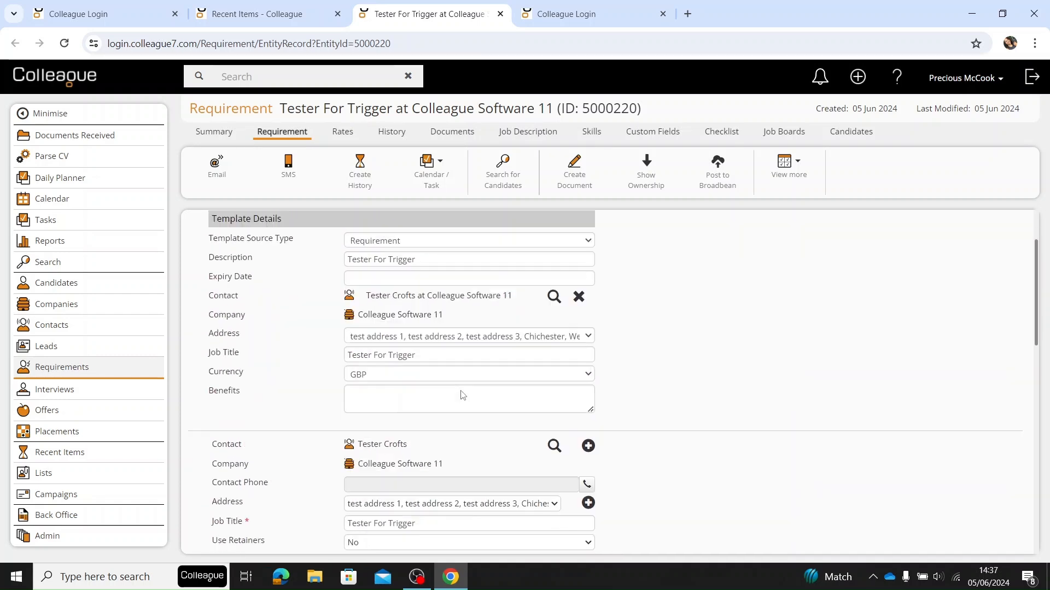
pyautogui.scroll(-4, 454, 367)
pyautogui.scroll(-8, 438, 337)
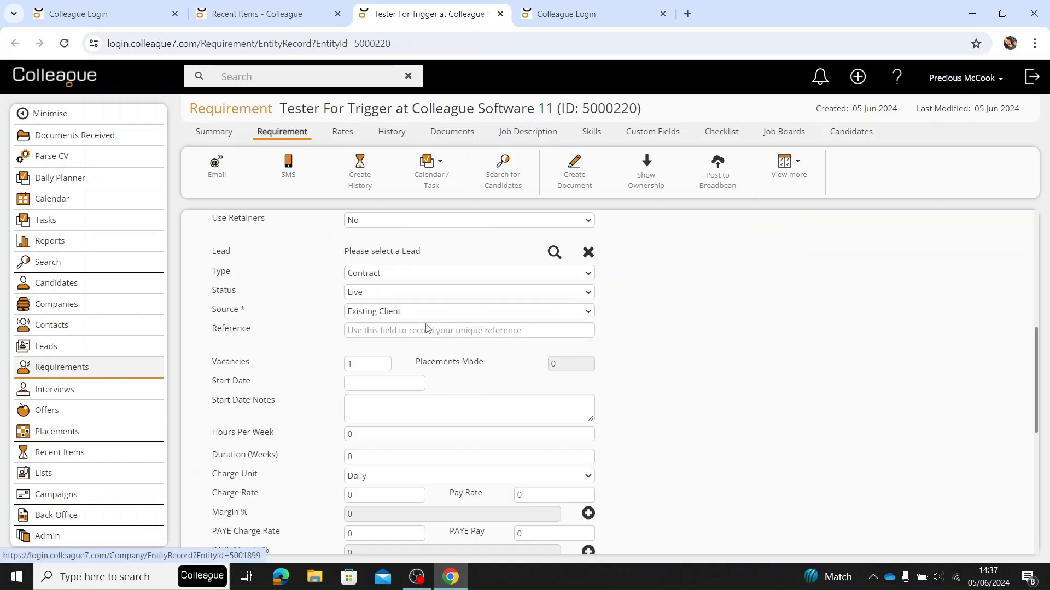
pyautogui.scroll(9, 468, 499)
pyautogui.scroll(3, 471, 466)
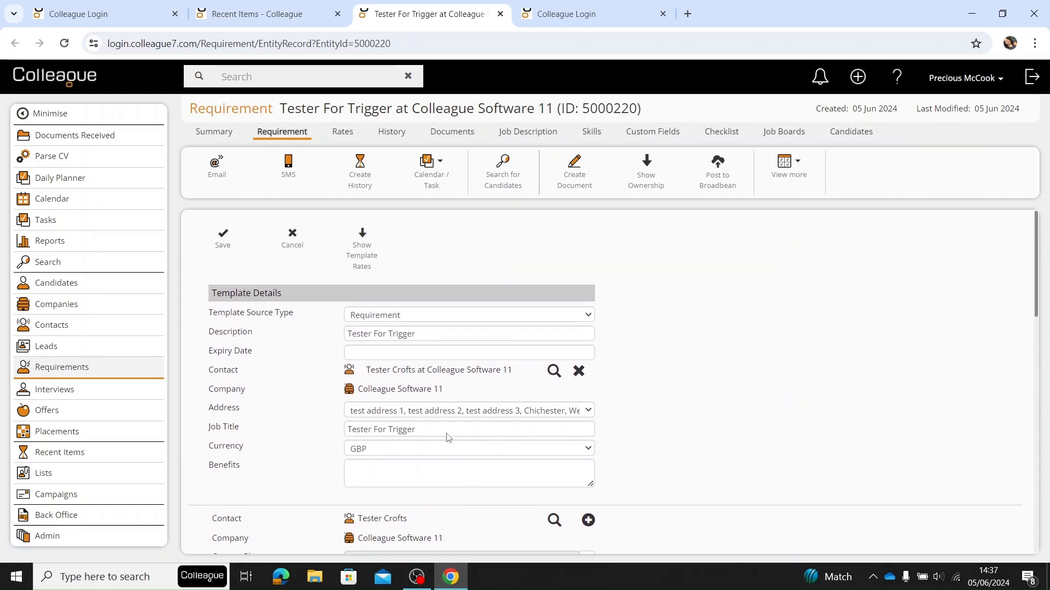
# - Add an Overtime rate to the template rates with an hourly unit, charge rate 10 and pay rate 10
pyautogui.click(365, 254)
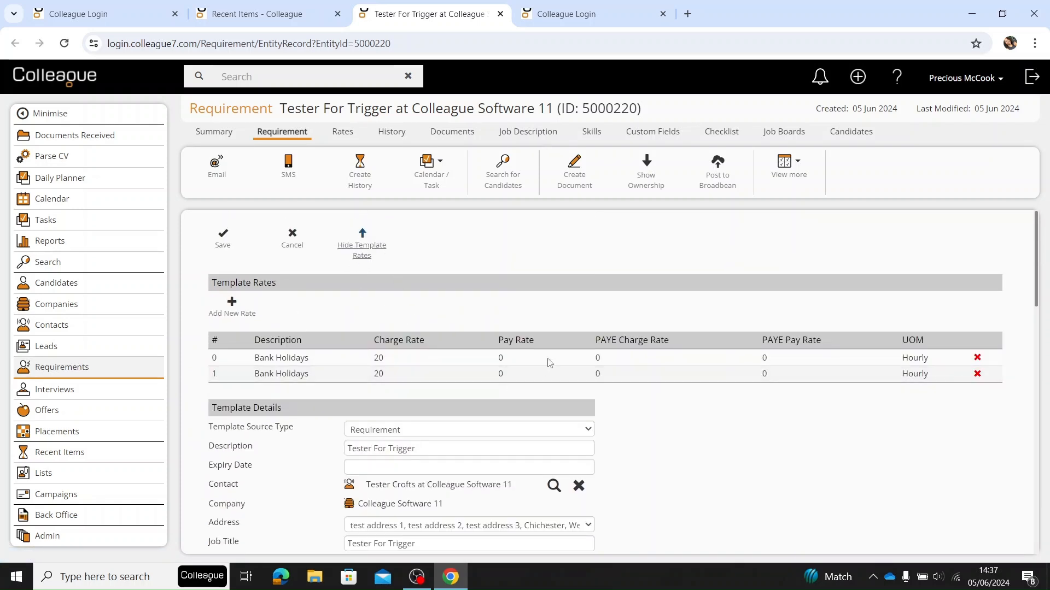
pyautogui.click(238, 309)
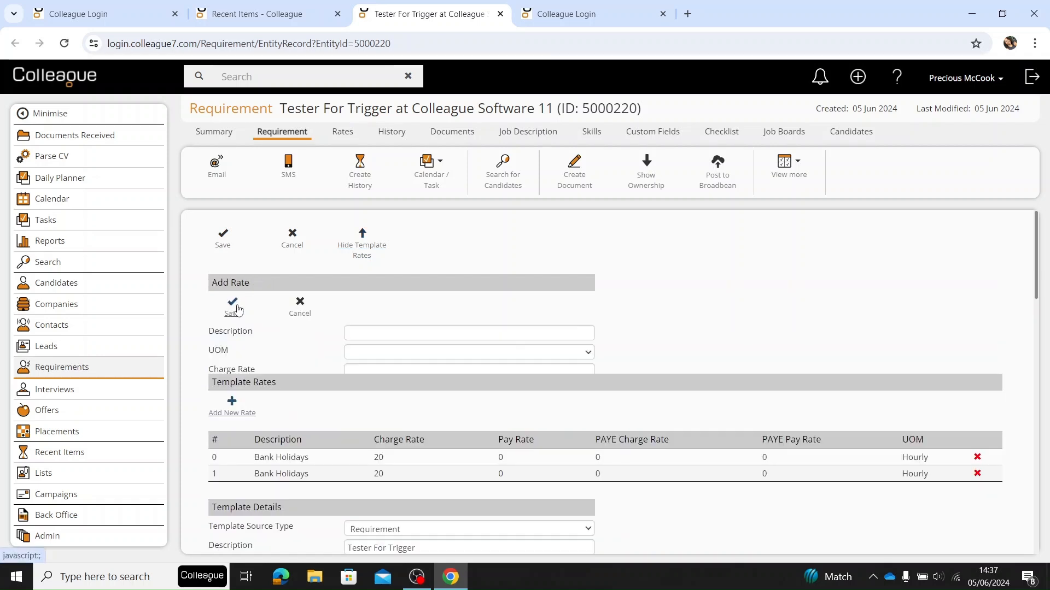
pyautogui.click(469, 354)
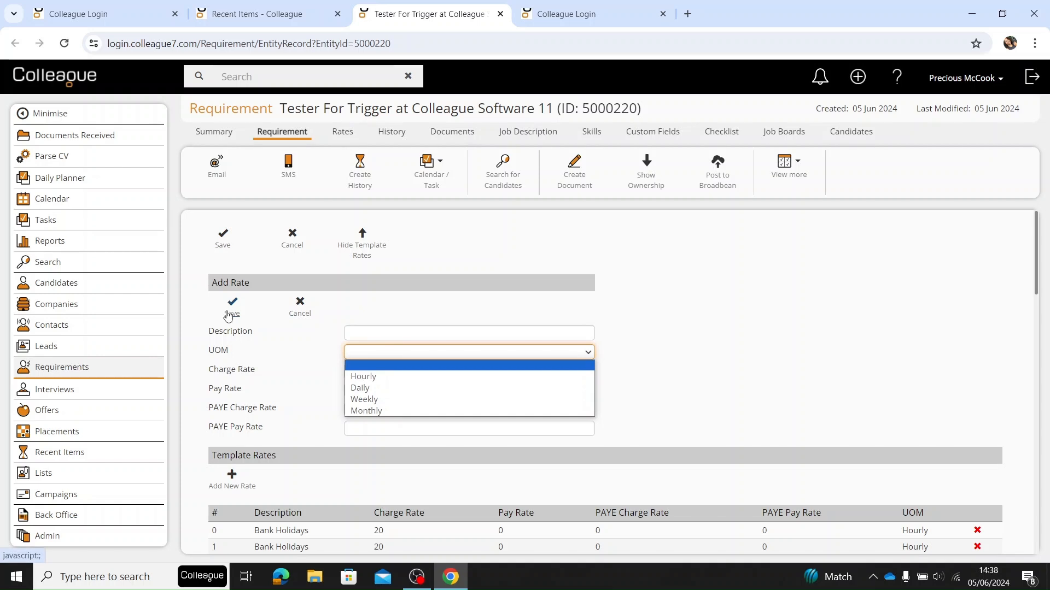
pyautogui.click(376, 381)
pyautogui.click(383, 333)
pyautogui.click(392, 368)
pyautogui.click(381, 375)
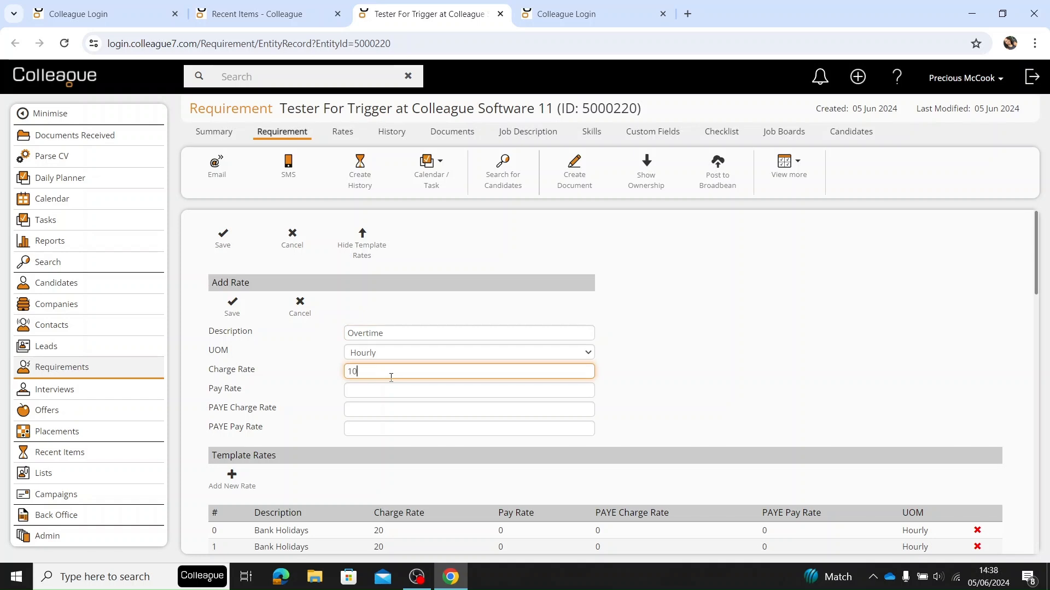
pyautogui.click(390, 390)
pyautogui.write('10')
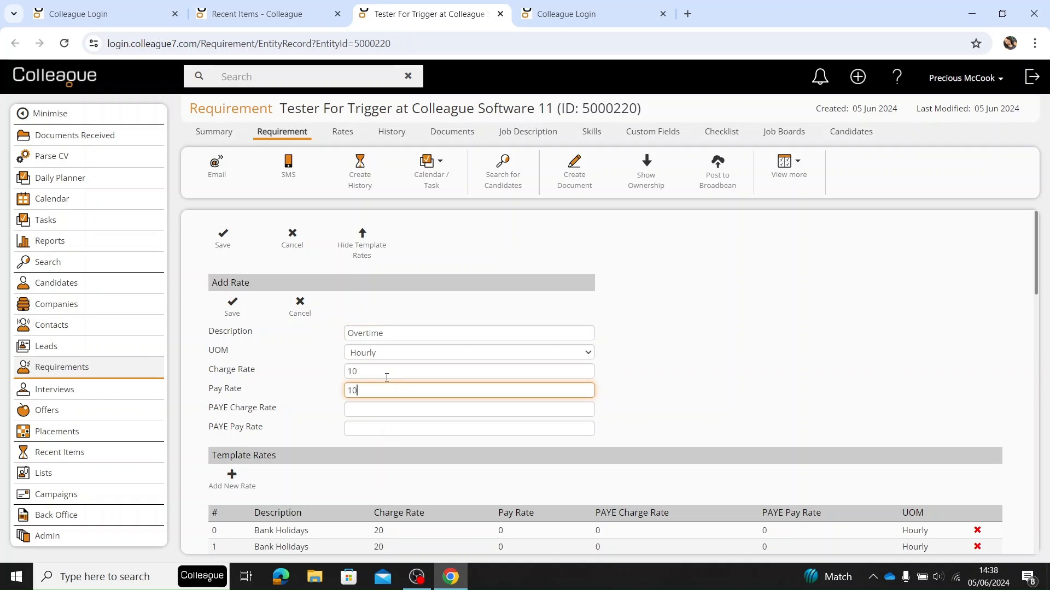
pyautogui.click(241, 313)
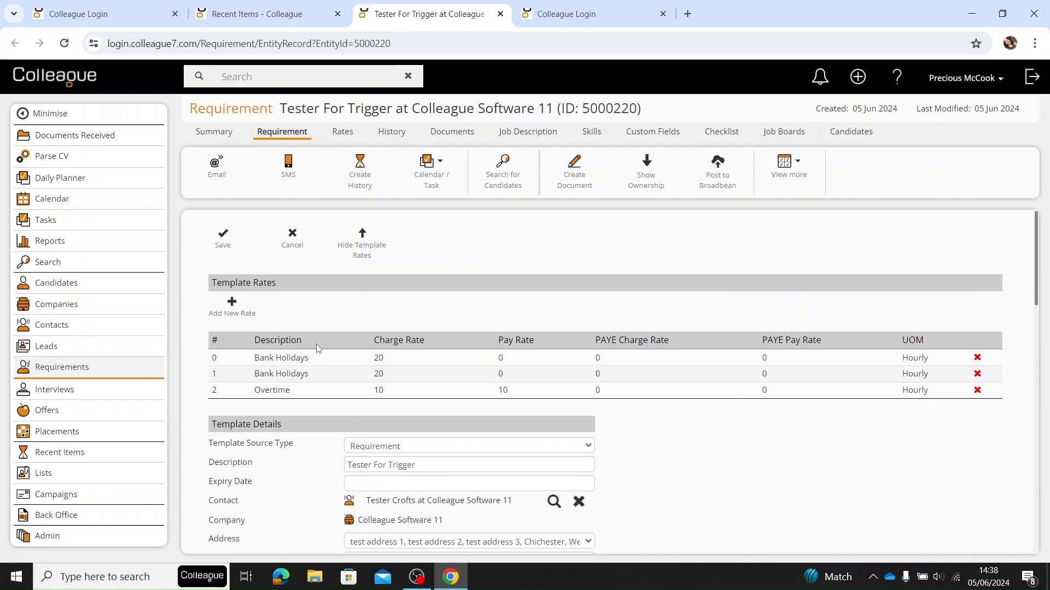
# - Review the template's details and save the requirement template
pyautogui.scroll(-5, 417, 328)
pyautogui.scroll(5, 383, 317)
pyautogui.click(223, 241)
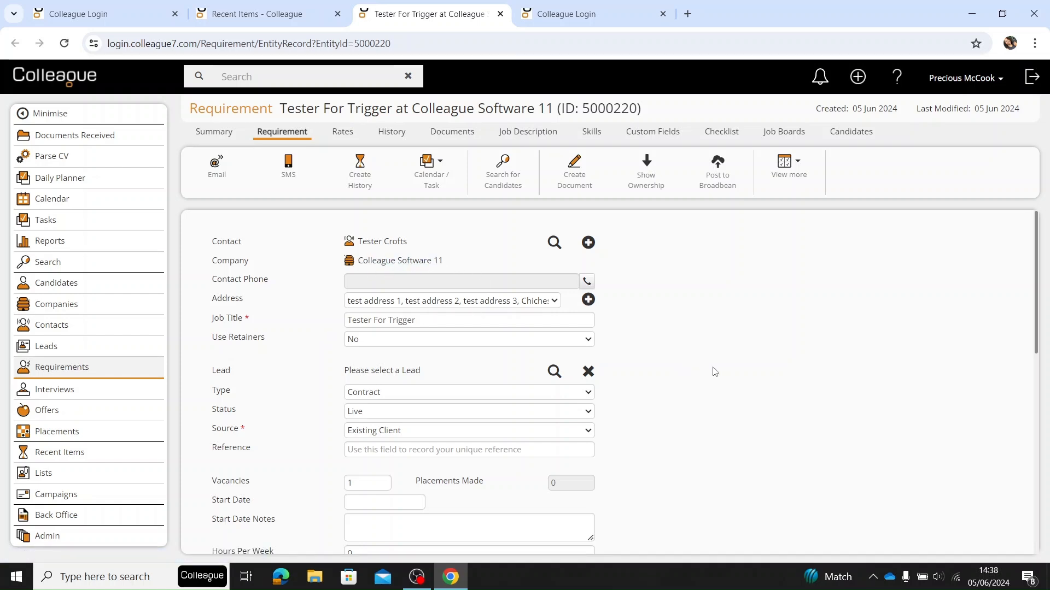
# - Start a new requirement and open its contact lookup
pyautogui.click(858, 77)
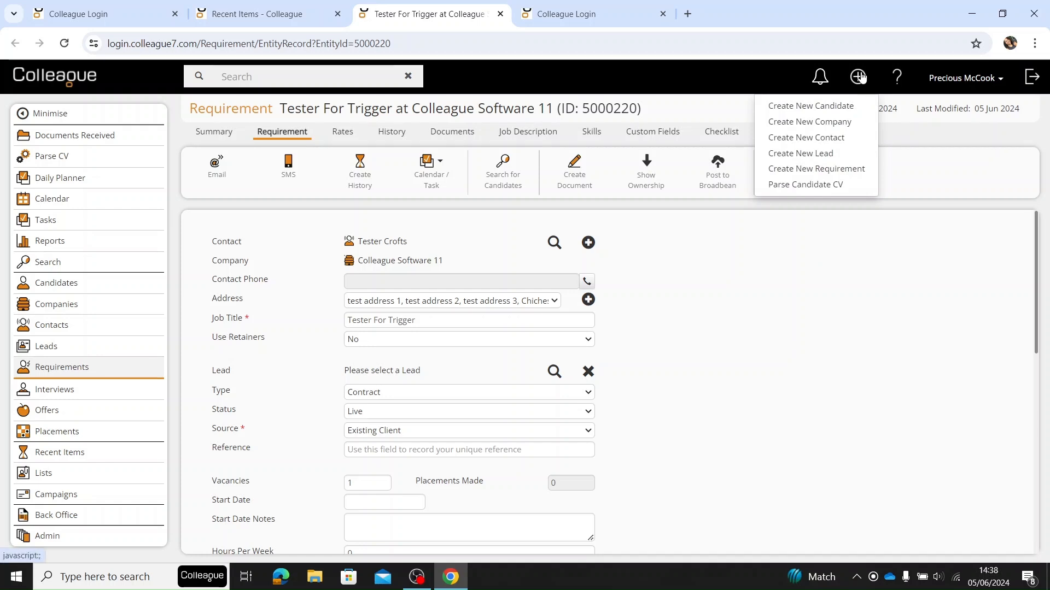
pyautogui.click(854, 172)
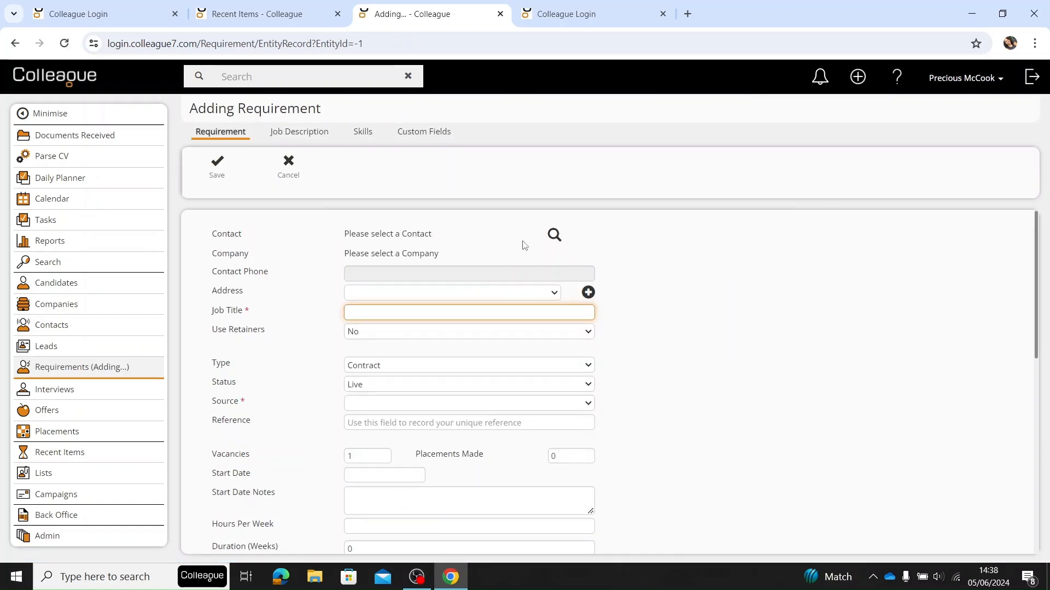
pyautogui.click(553, 236)
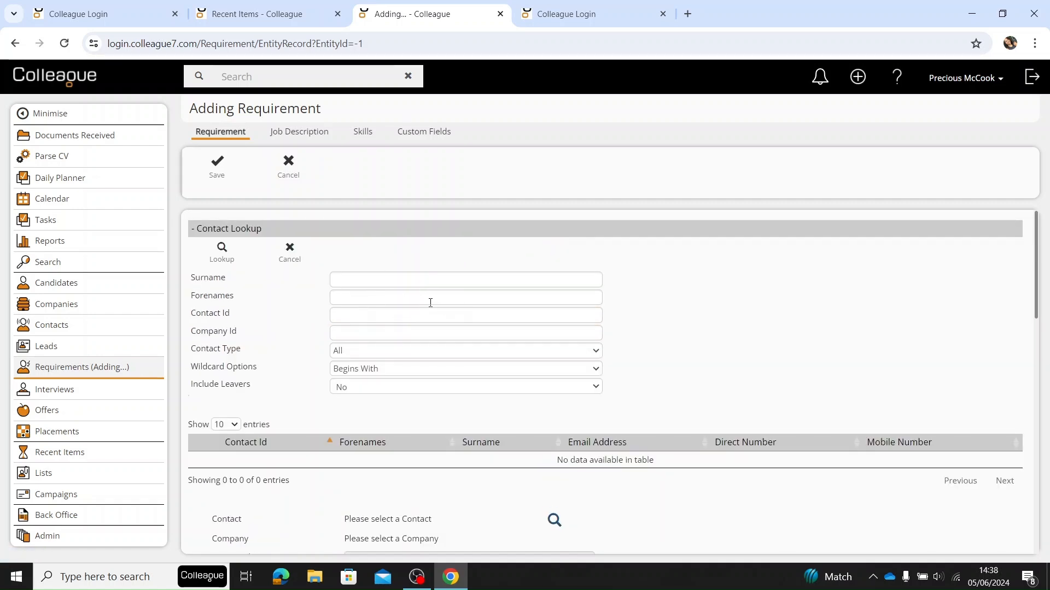
# - Look up the contact by surname and forenames, and select the matching record for the new requirement
pyautogui.click(356, 280)
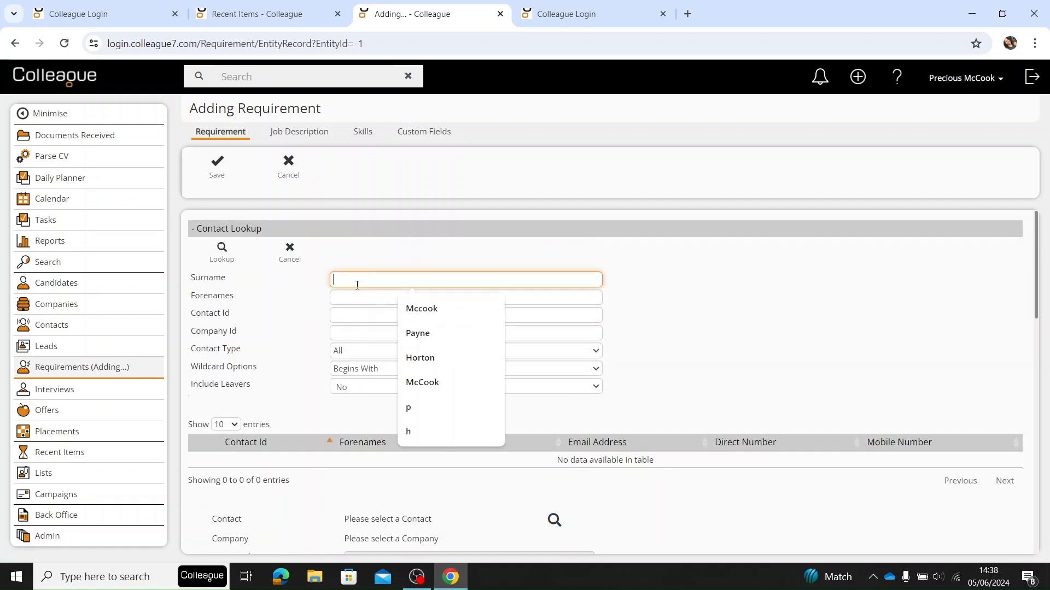
pyautogui.write('Tester Crofts')
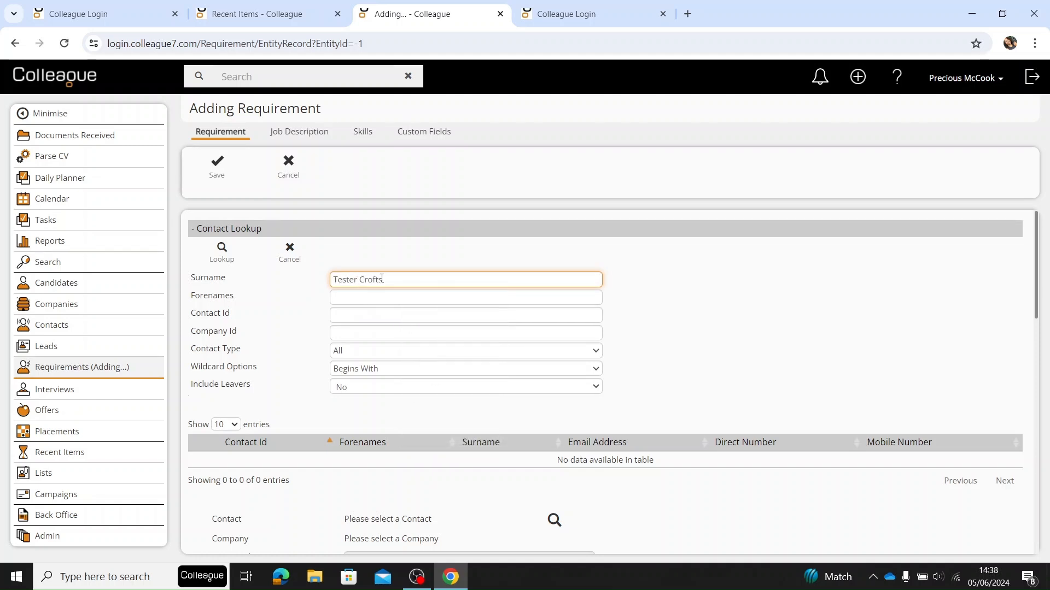
pyautogui.moveTo(382, 279); pyautogui.dragTo(276, 288)
pyautogui.click(355, 297)
pyautogui.write('Tester')
pyautogui.press('BackSpace')
pyautogui.press('Delete')
pyautogui.click(239, 261)
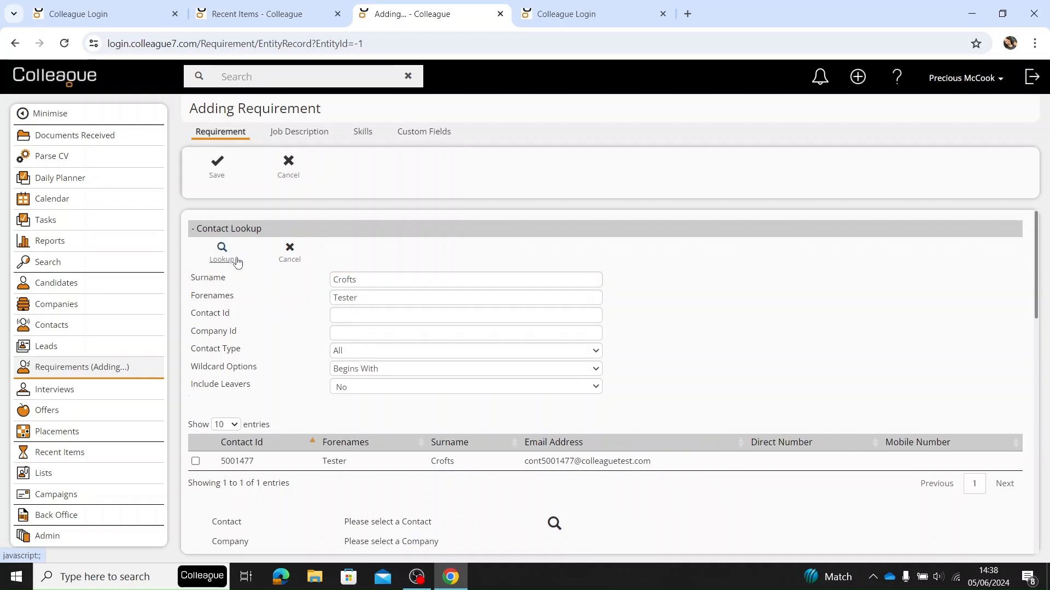
pyautogui.click(228, 461)
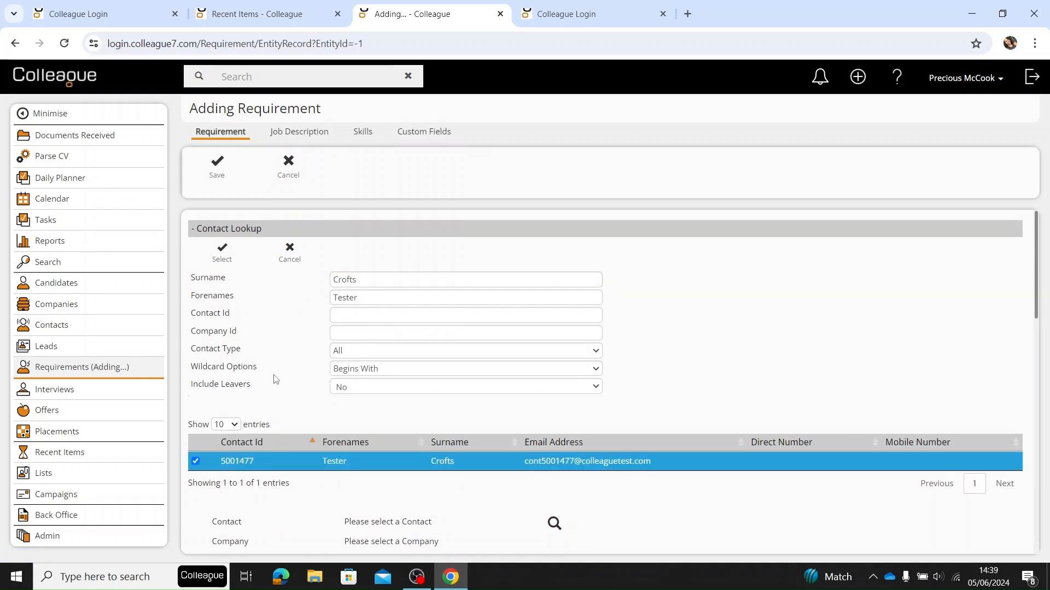
pyautogui.click(222, 254)
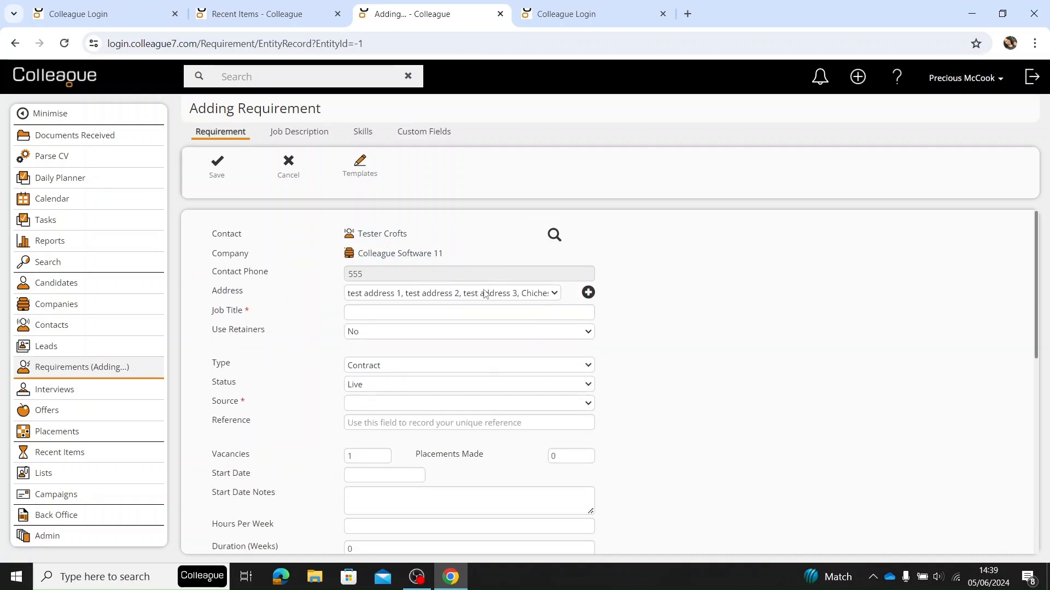
# - Apply the Tester For Trigger template to the new requirement
pyautogui.click(366, 176)
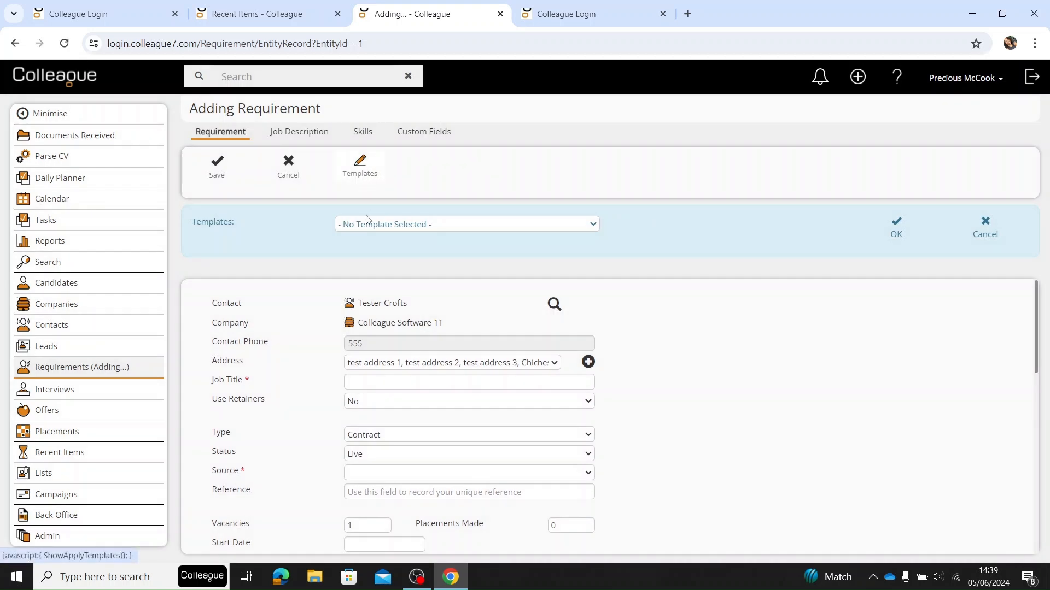
pyautogui.click(382, 225)
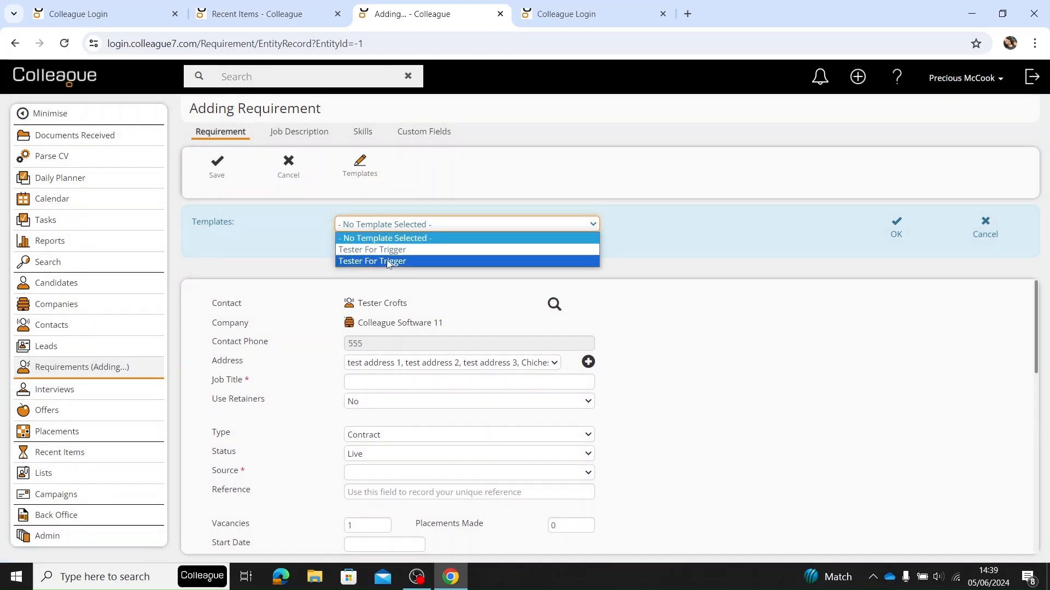
pyautogui.click(426, 255)
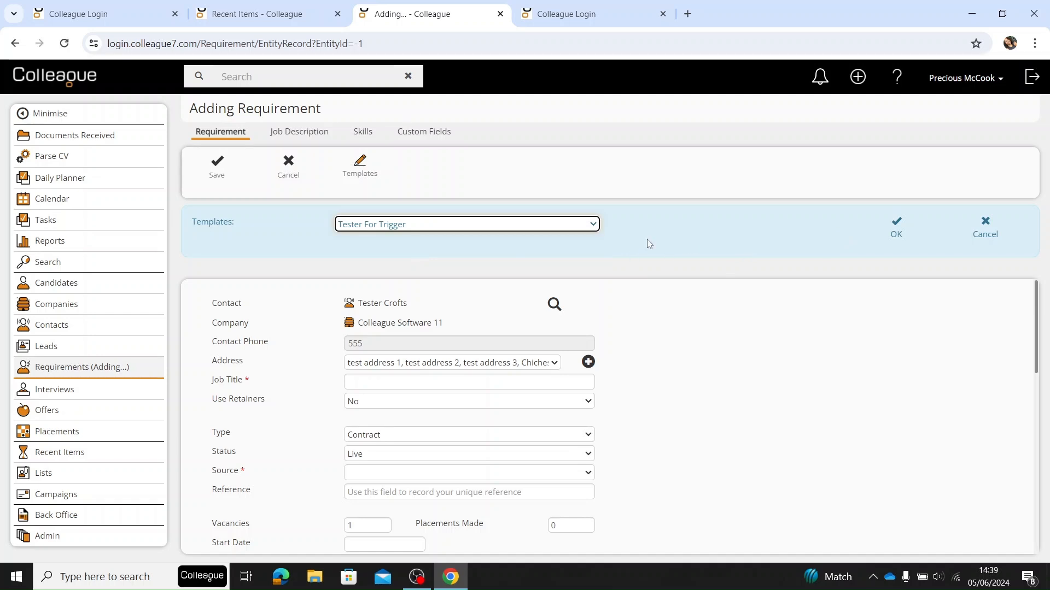
pyautogui.click(901, 232)
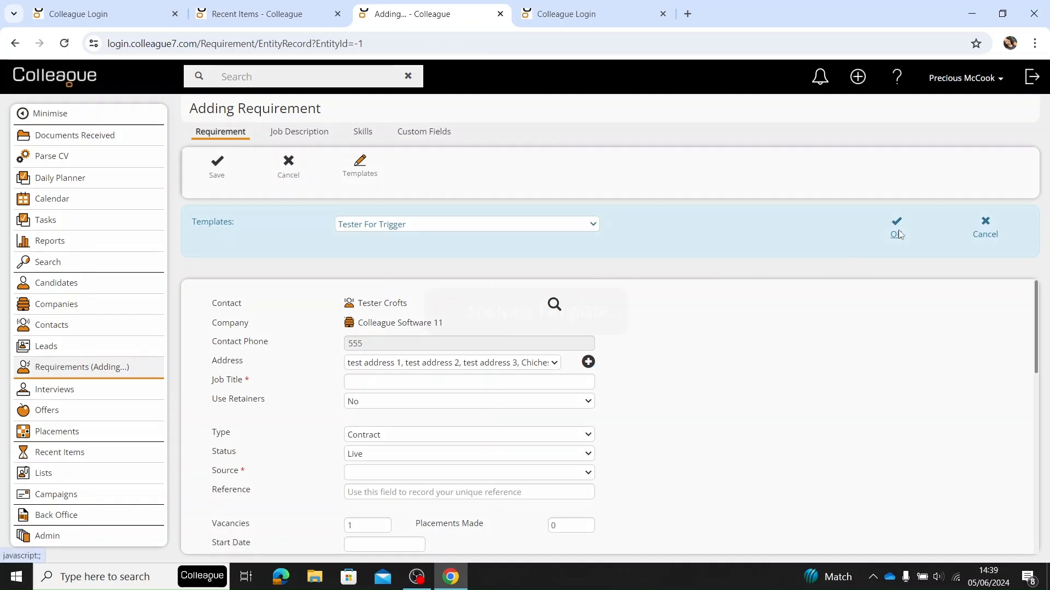
# - Check the template-filled requirement, its job description and skills, and set the IR35 Status custom field to Contract
pyautogui.scroll(-8, 420, 332)
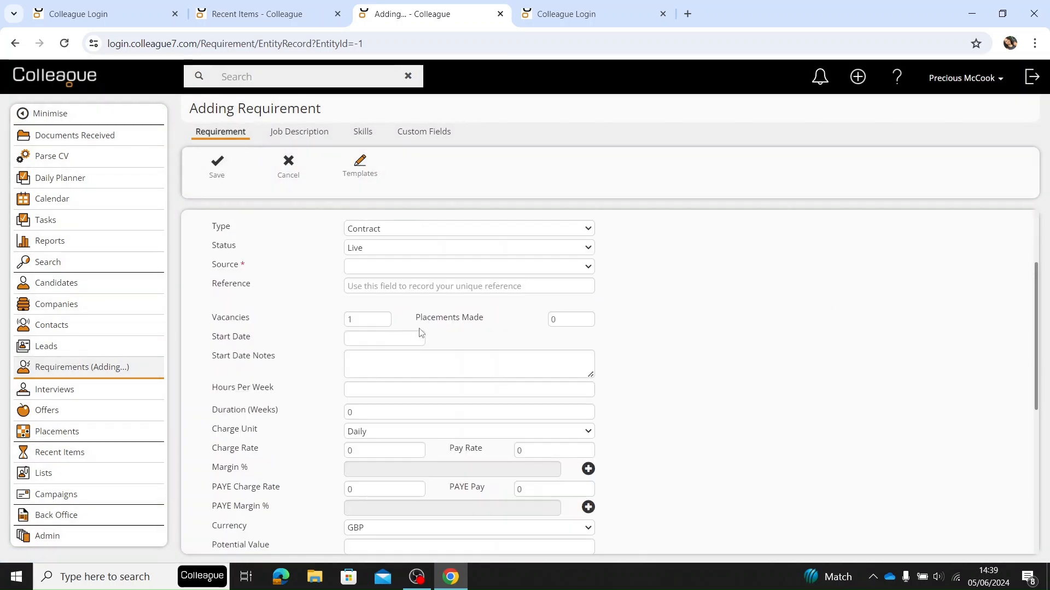
pyautogui.scroll(8, 406, 358)
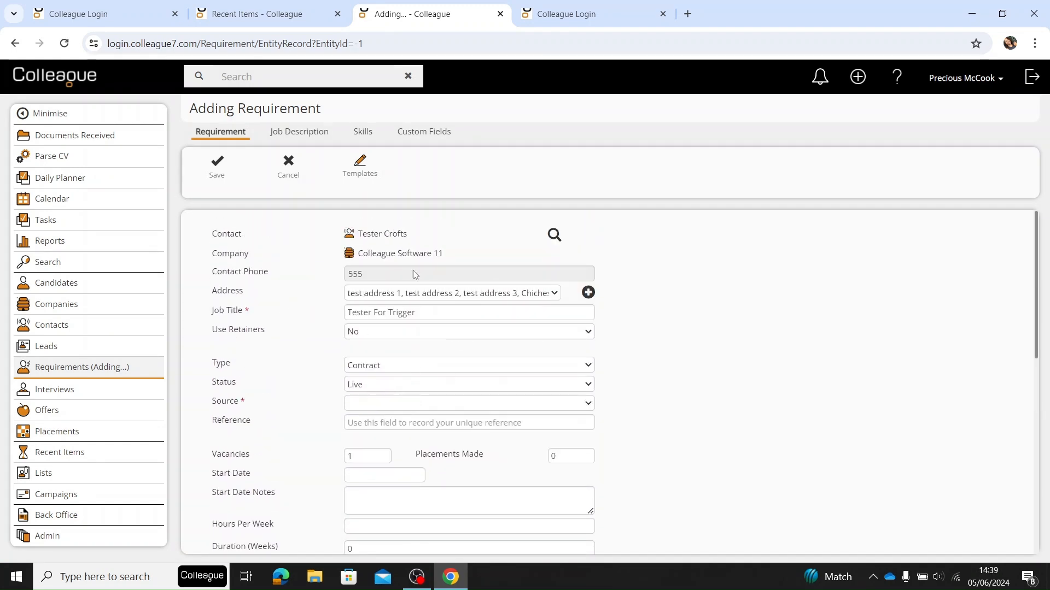
pyautogui.click(314, 137)
pyautogui.click(368, 135)
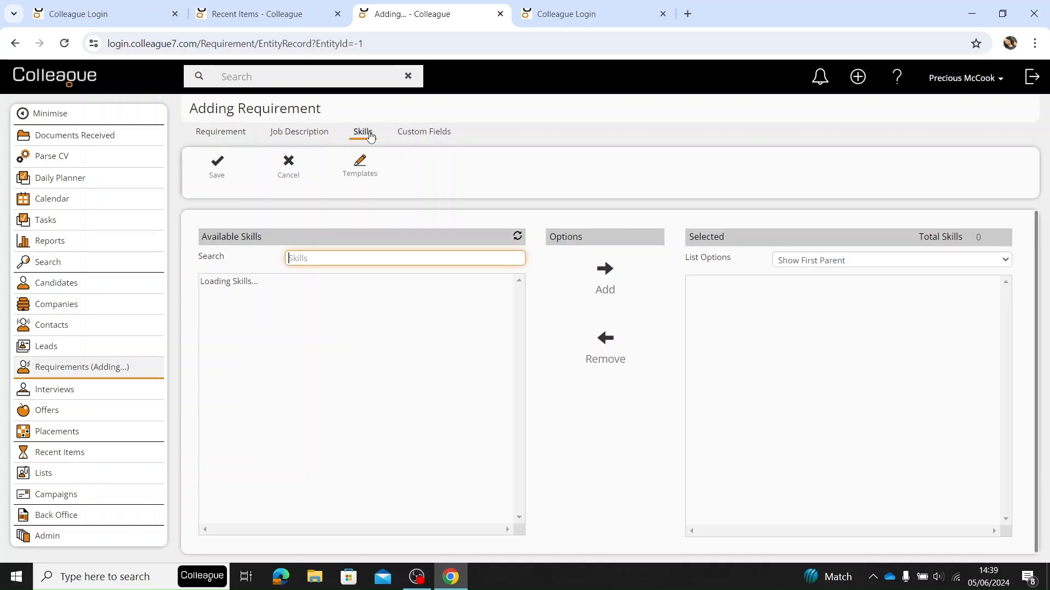
pyautogui.click(430, 136)
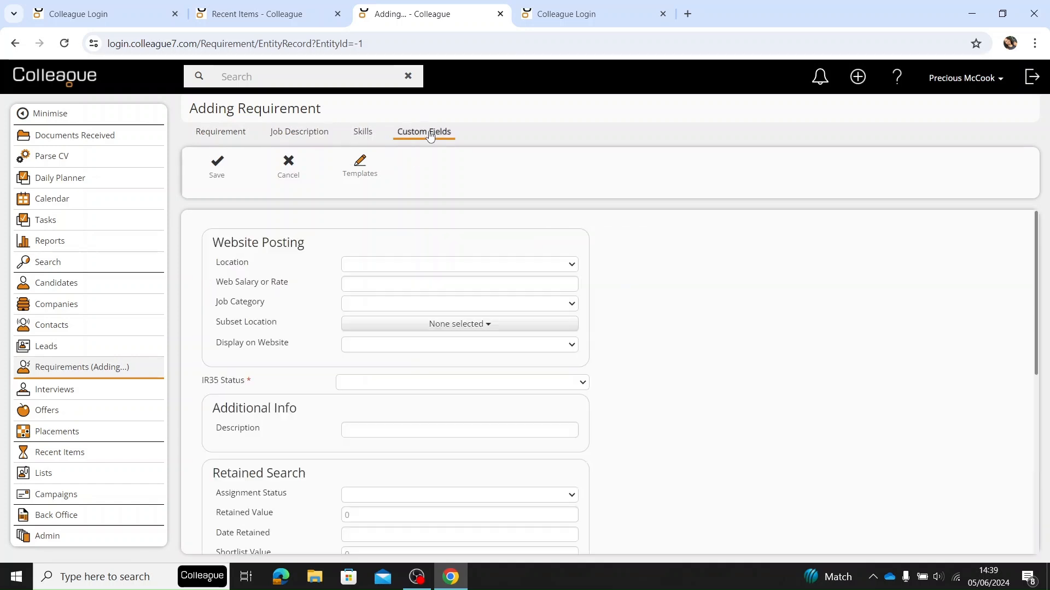
pyautogui.click(403, 383)
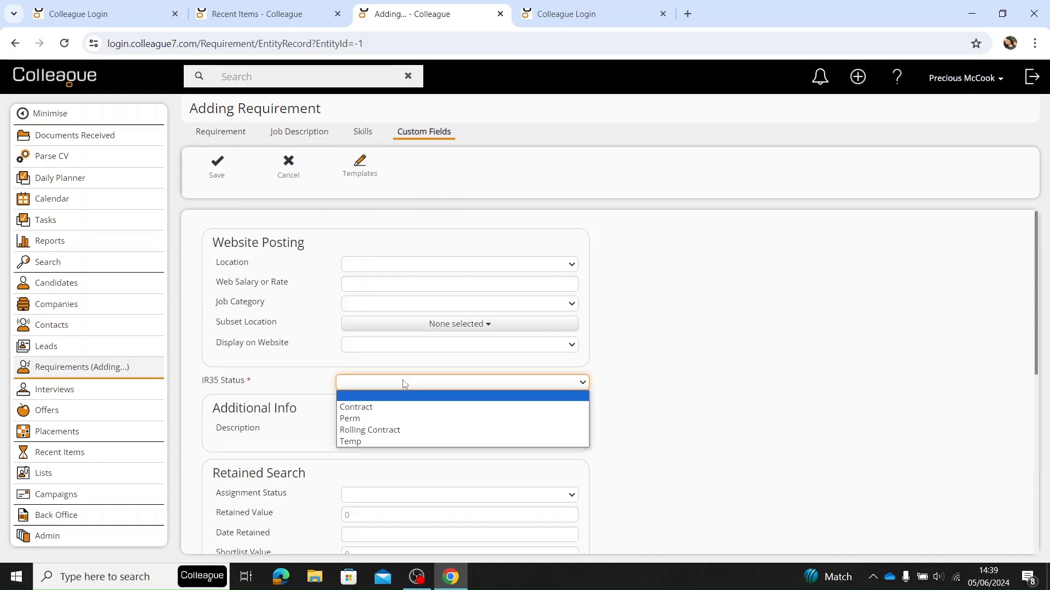
pyautogui.click(399, 407)
# - Return to the main requirement details and save the new requirement
pyautogui.click(239, 133)
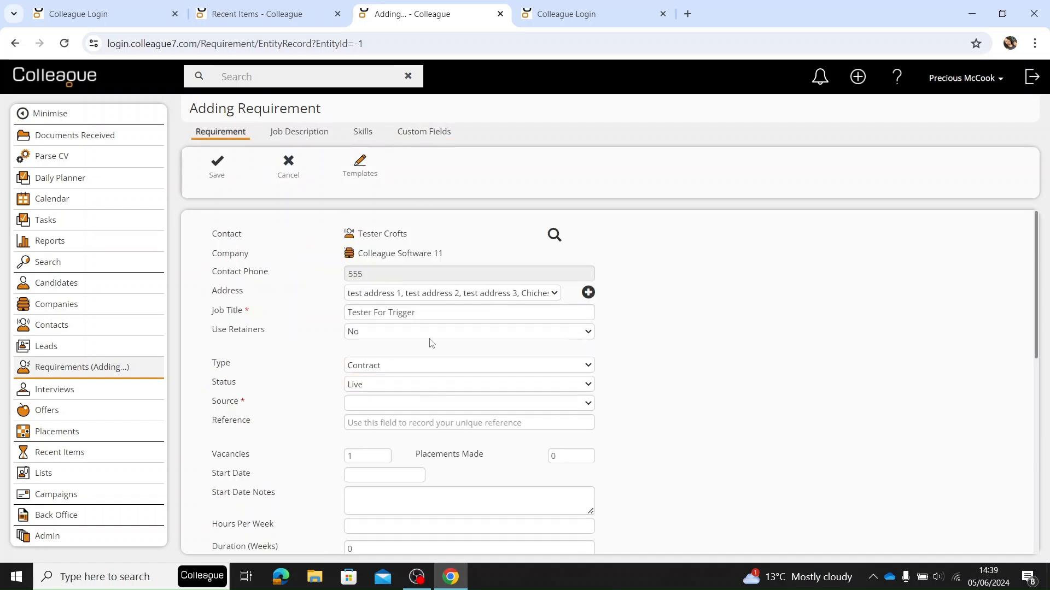
pyautogui.click(432, 343)
pyautogui.click(217, 166)
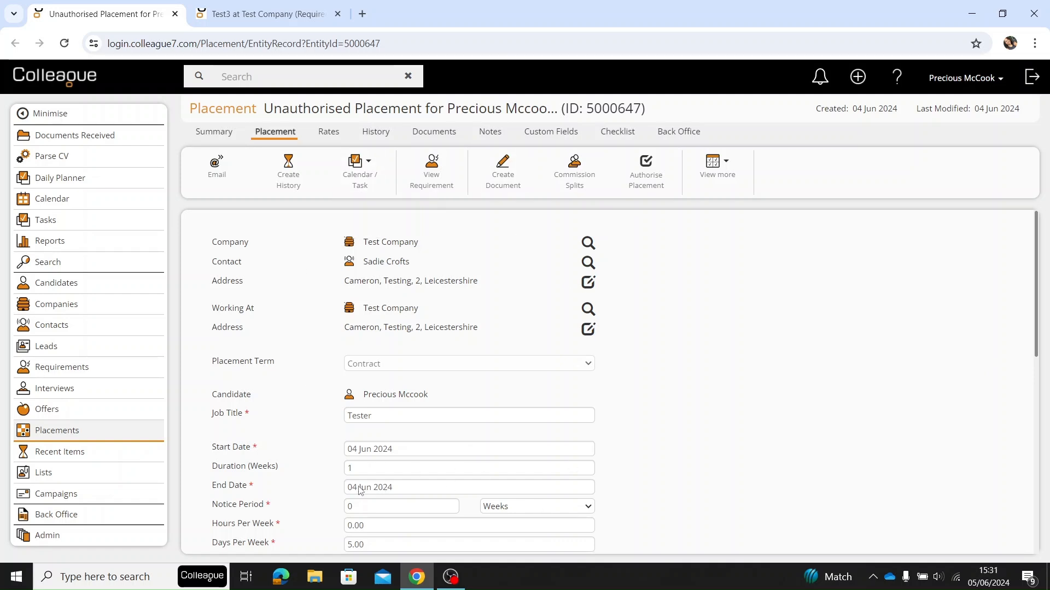
# - Start creating a template from the open placement and review its template details
pyautogui.click(727, 168)
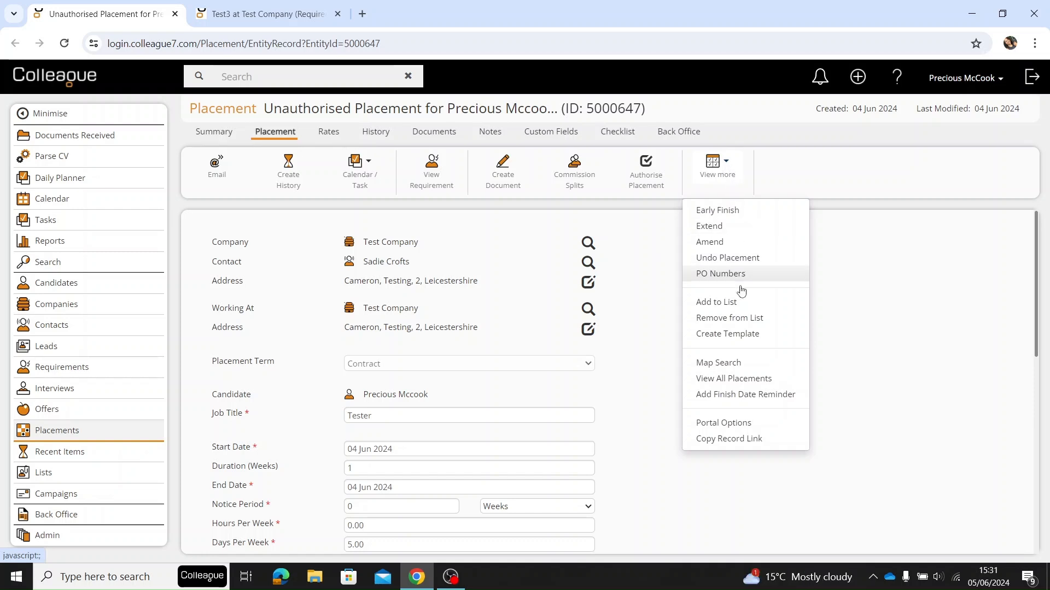
pyautogui.click(776, 338)
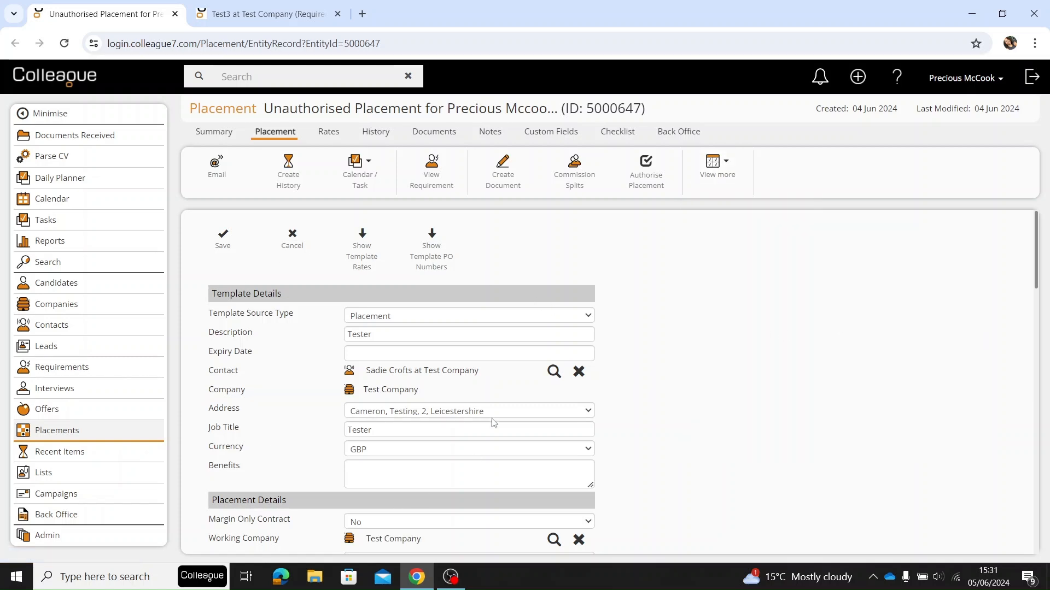
pyautogui.scroll(-7, 493, 422)
pyautogui.scroll(7, 445, 393)
# - Show the template's PO numbers and rates sections, and save the placement template
pyautogui.click(434, 270)
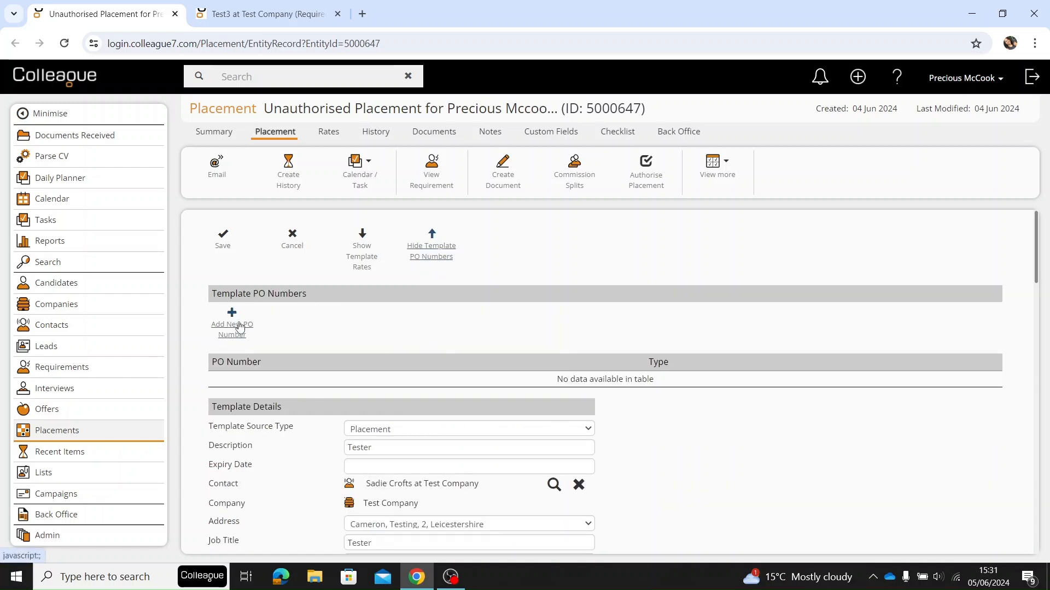
pyautogui.click(364, 258)
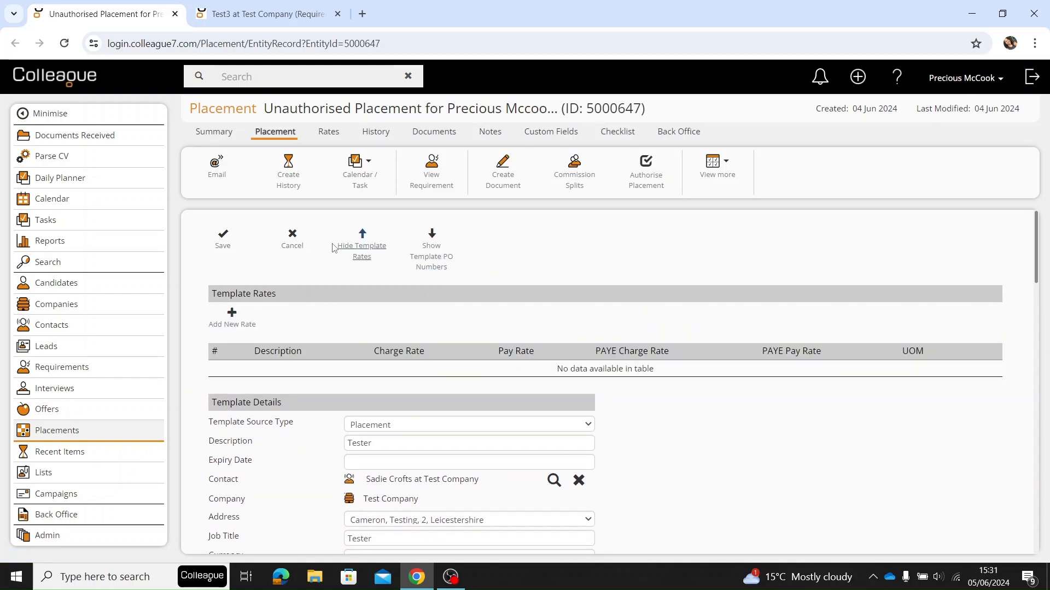
pyautogui.scroll(-4, 270, 364)
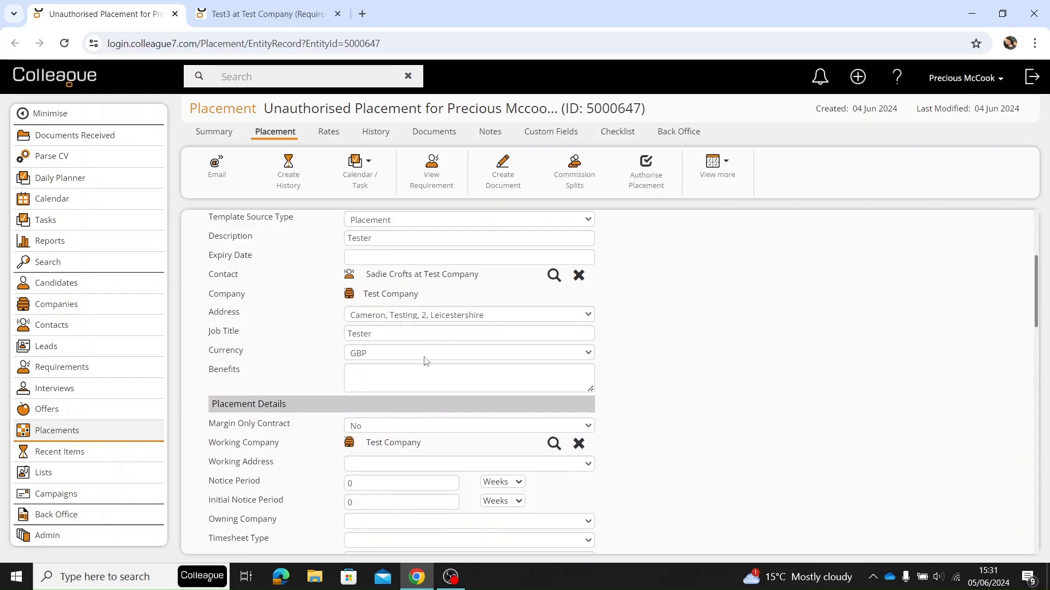
pyautogui.scroll(4, 393, 336)
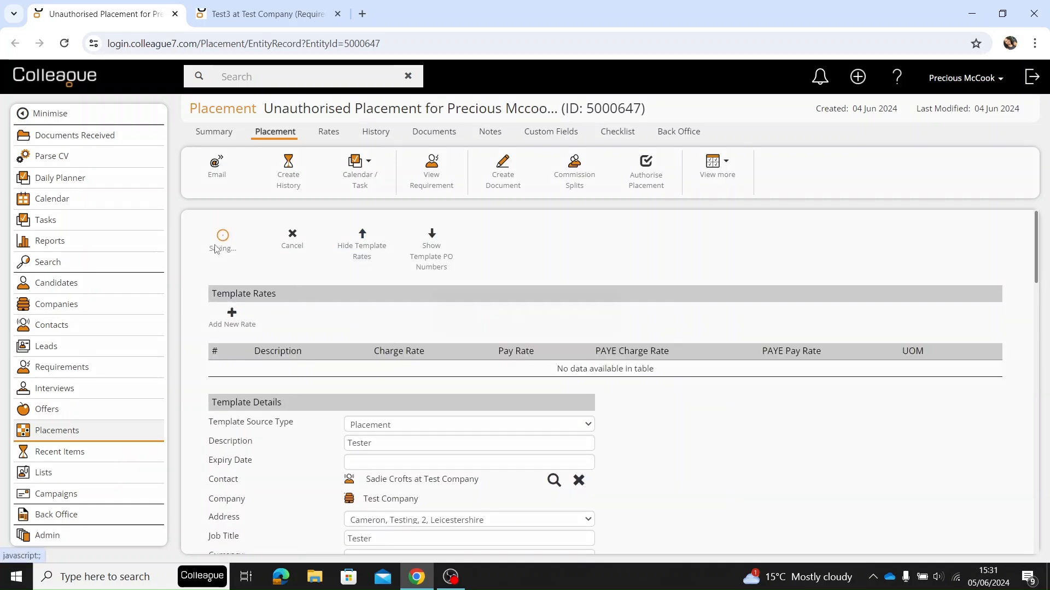
pyautogui.click(223, 239)
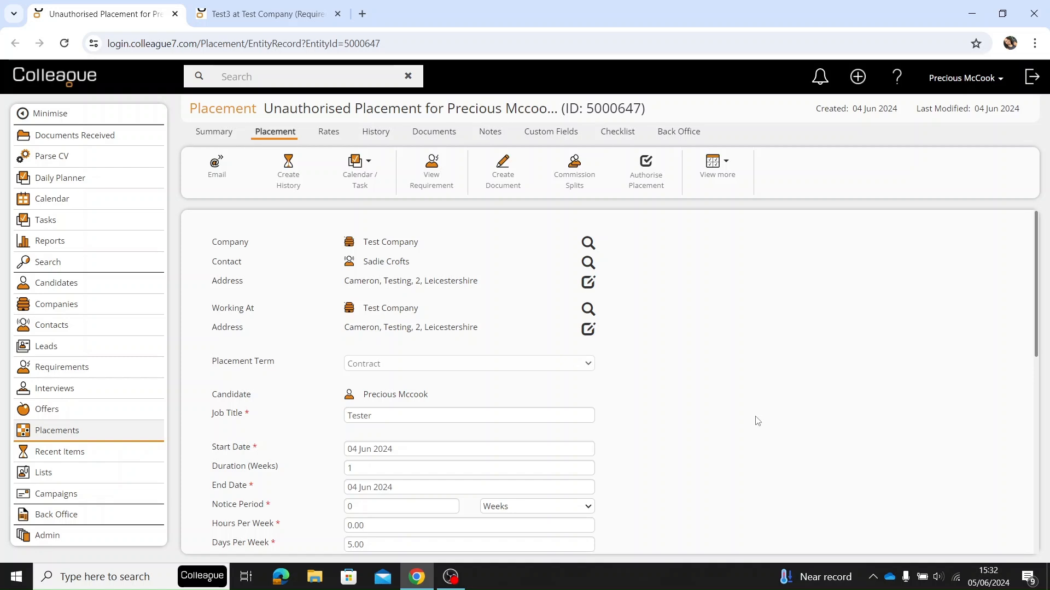
# - Start an offer for the second candidate on the Test3 requirement, with calendar and task creation turned off
pyautogui.click(299, 11)
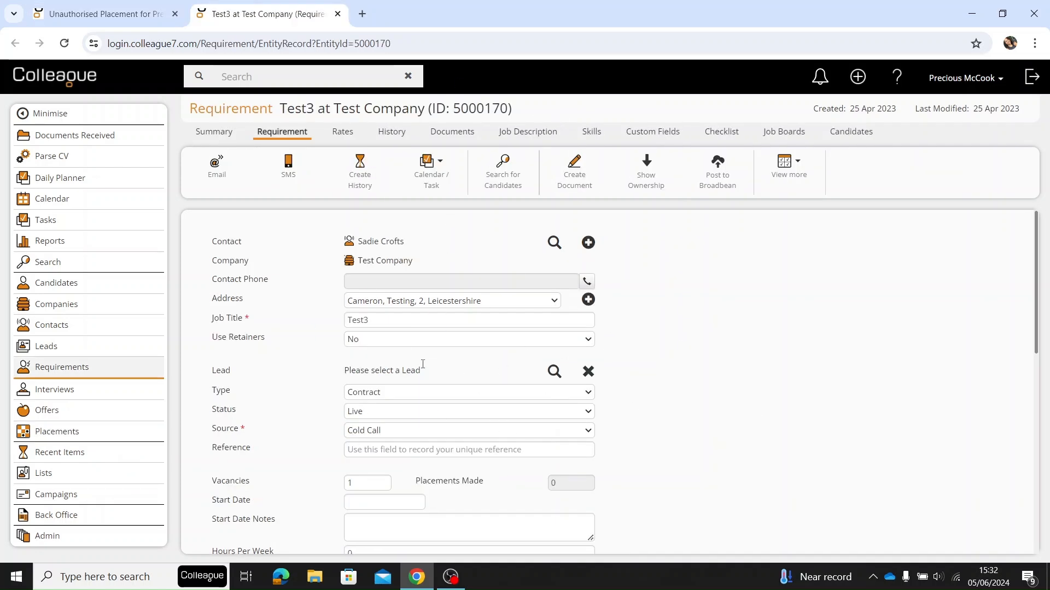
pyautogui.click(850, 132)
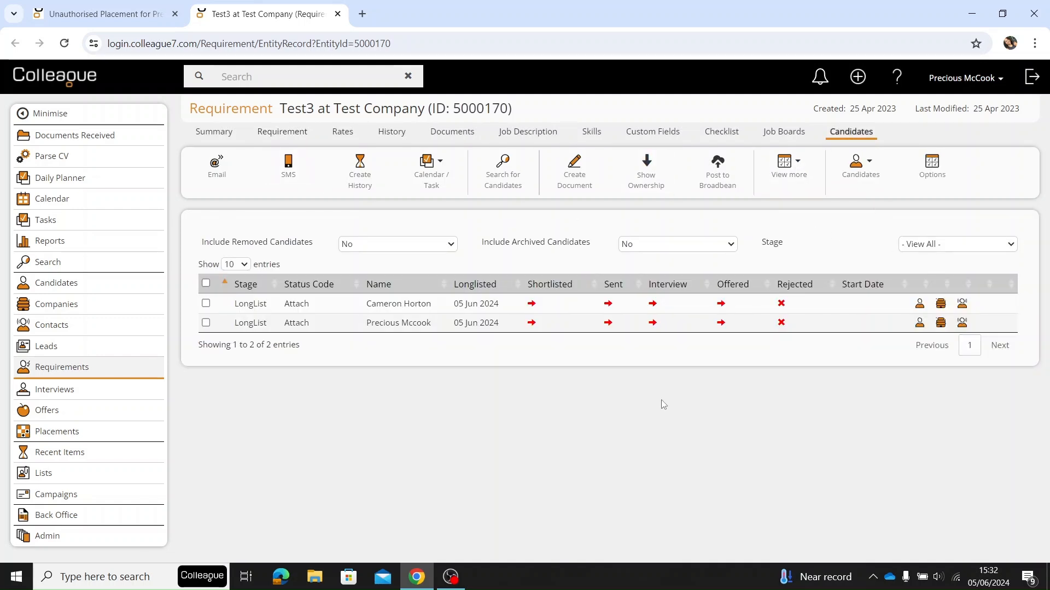
pyautogui.click(721, 322)
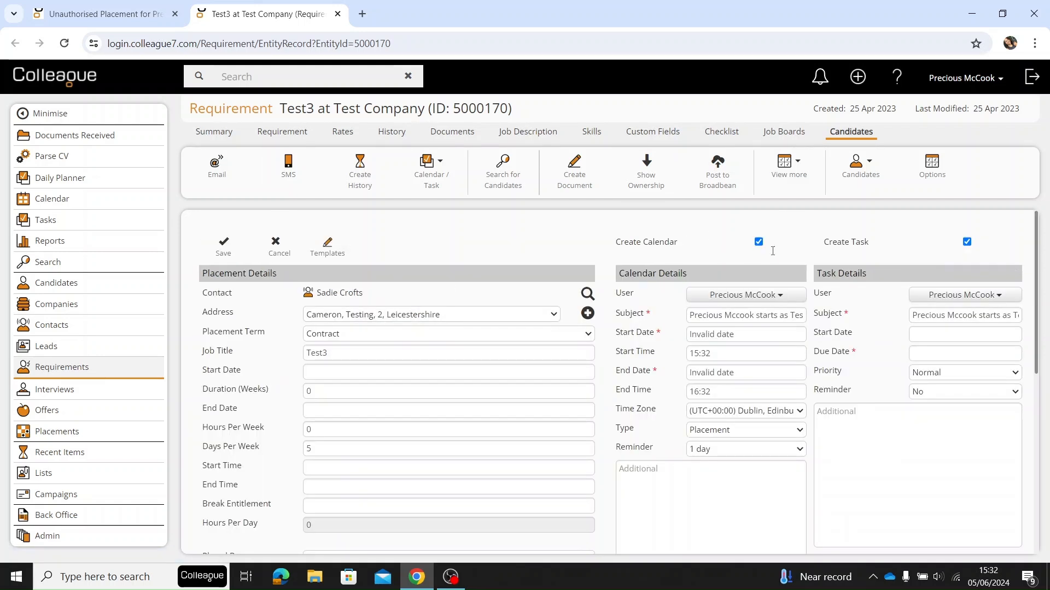
pyautogui.click(967, 240)
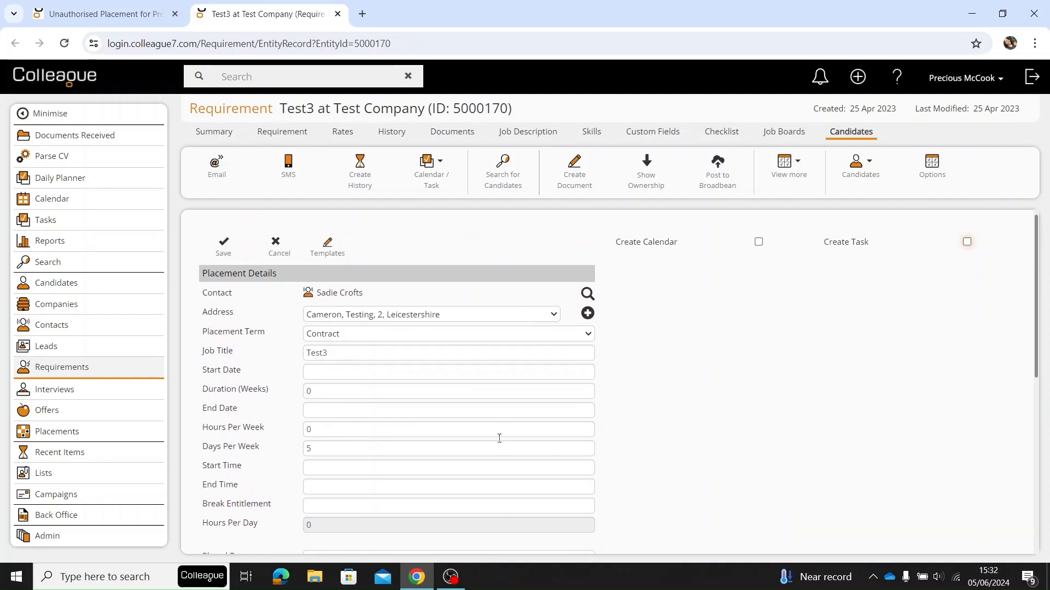
pyautogui.scroll(-3, 343, 426)
pyautogui.scroll(3, 343, 427)
# - Apply the first Tester template to the placement details and check the filled-in fields
pyautogui.click(335, 255)
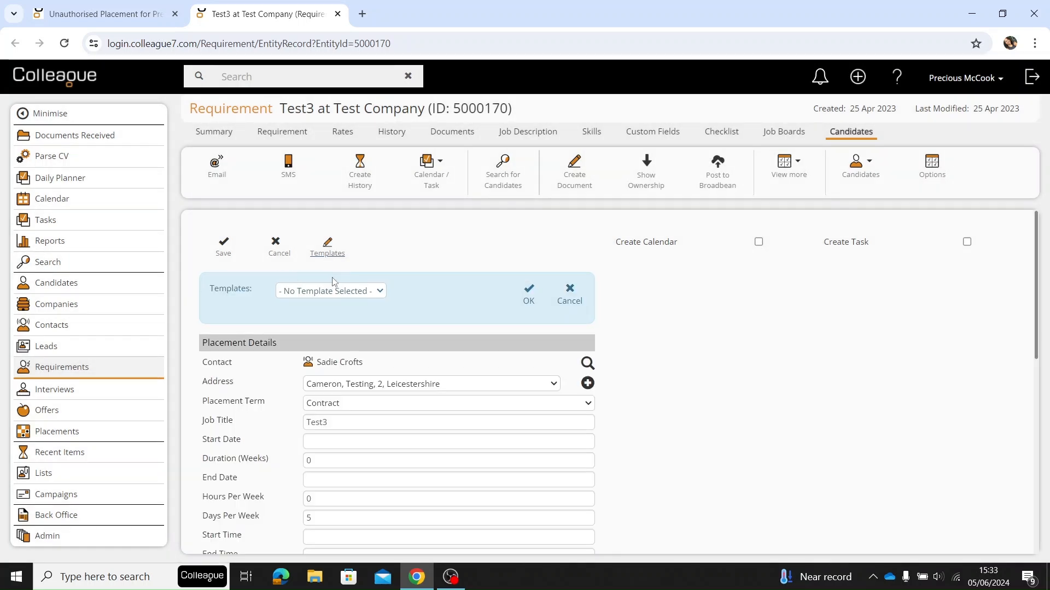
pyautogui.click(322, 294)
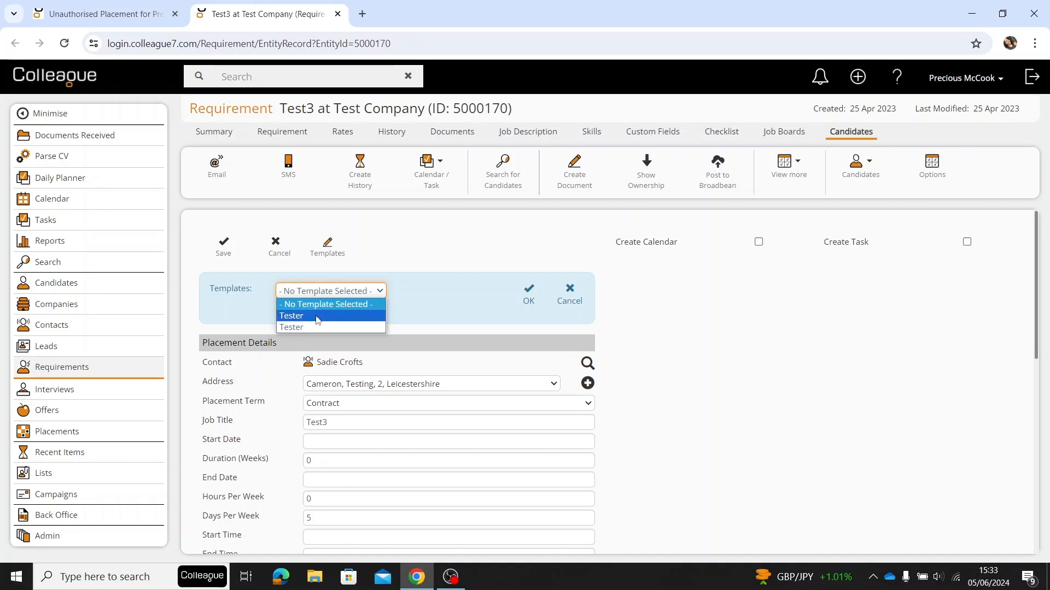
pyautogui.click(318, 317)
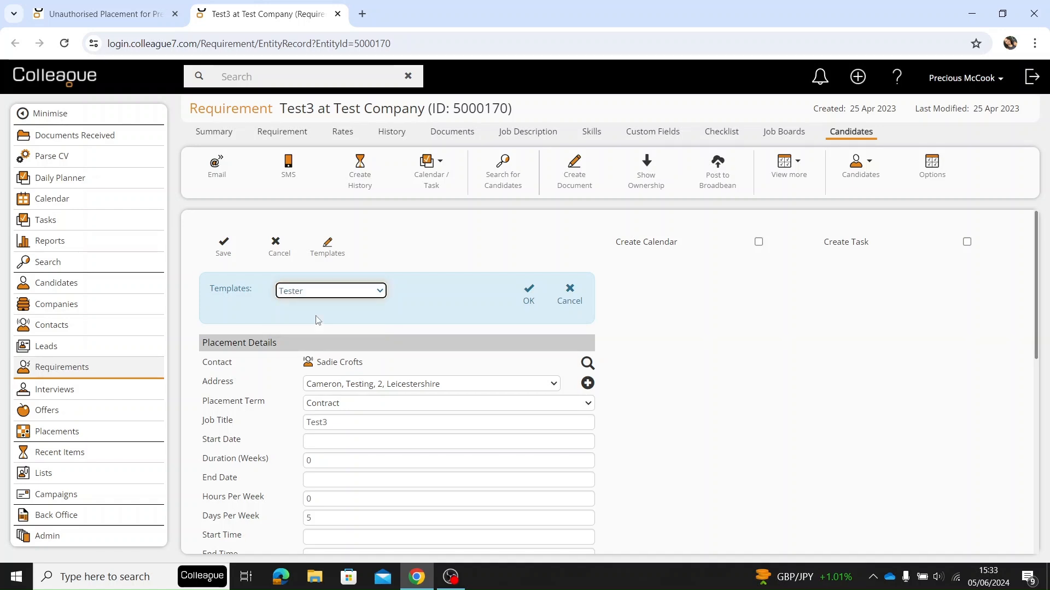
pyautogui.click(527, 299)
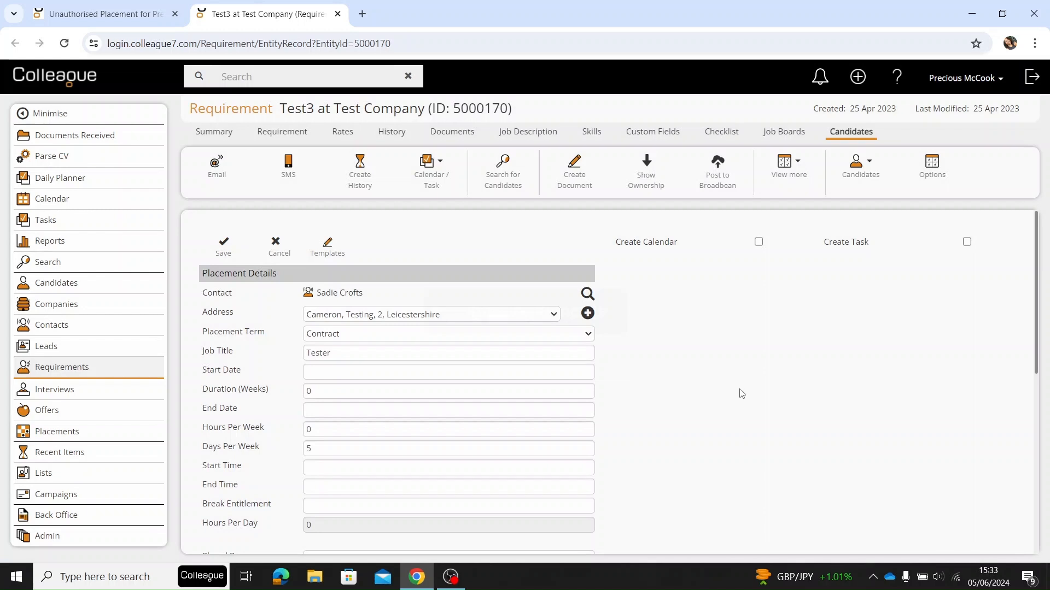
pyautogui.scroll(-7, 394, 421)
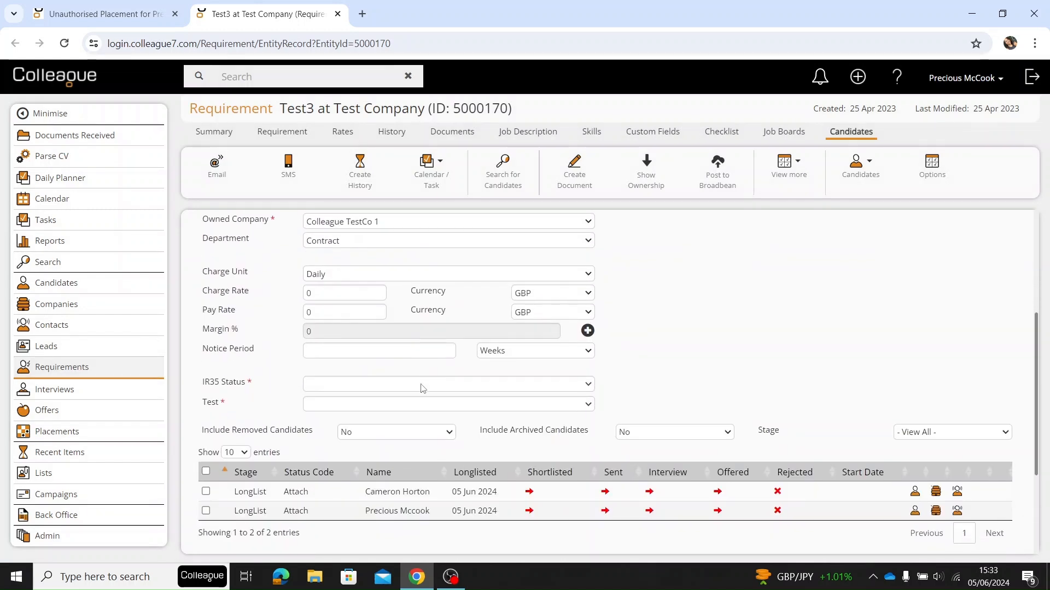
pyautogui.scroll(7, 421, 388)
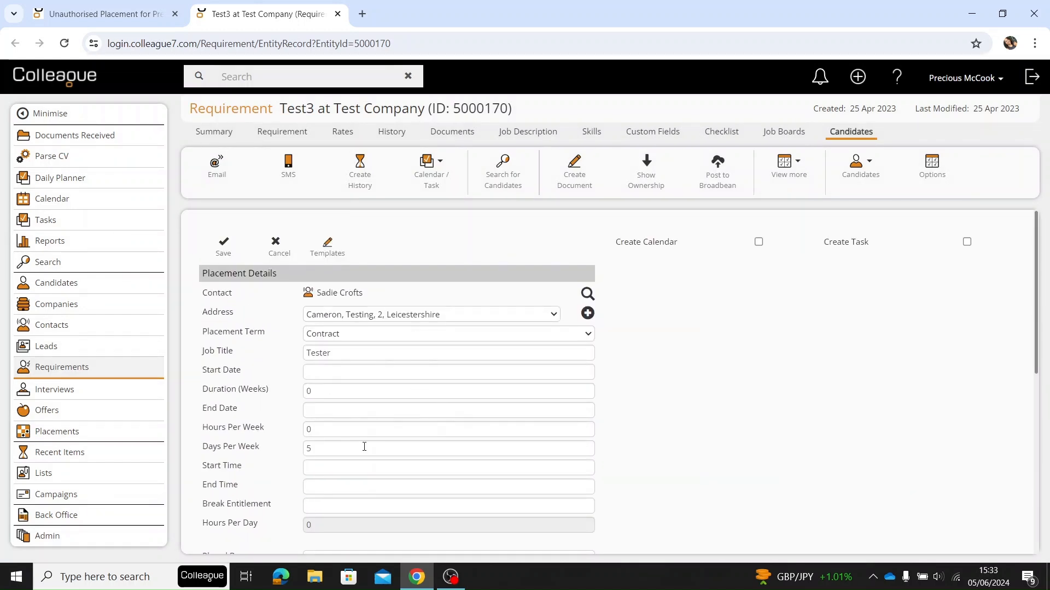
pyautogui.scroll(-5, 379, 503)
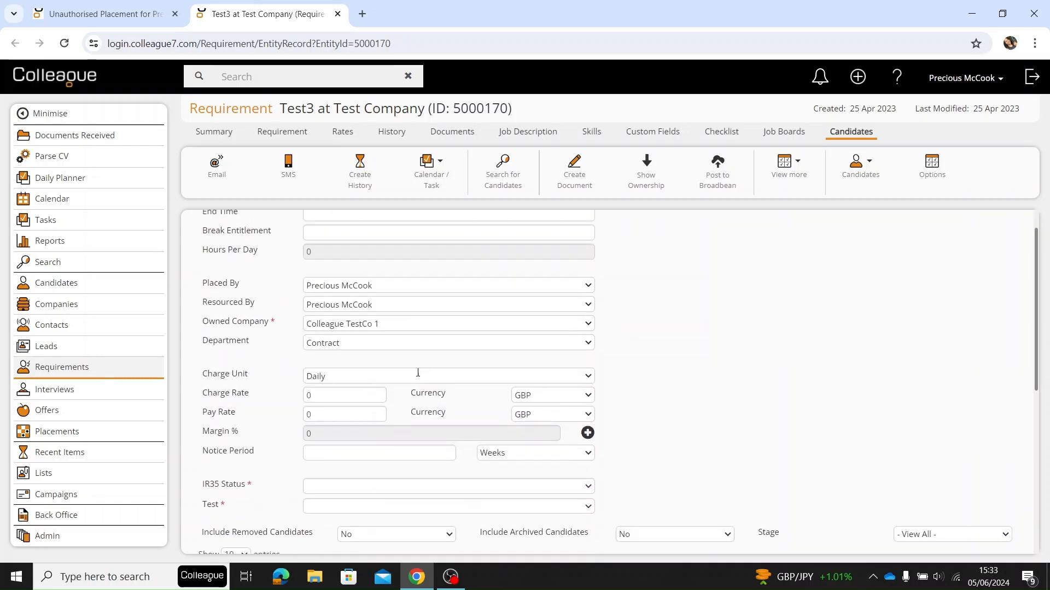
pyautogui.scroll(5, 424, 428)
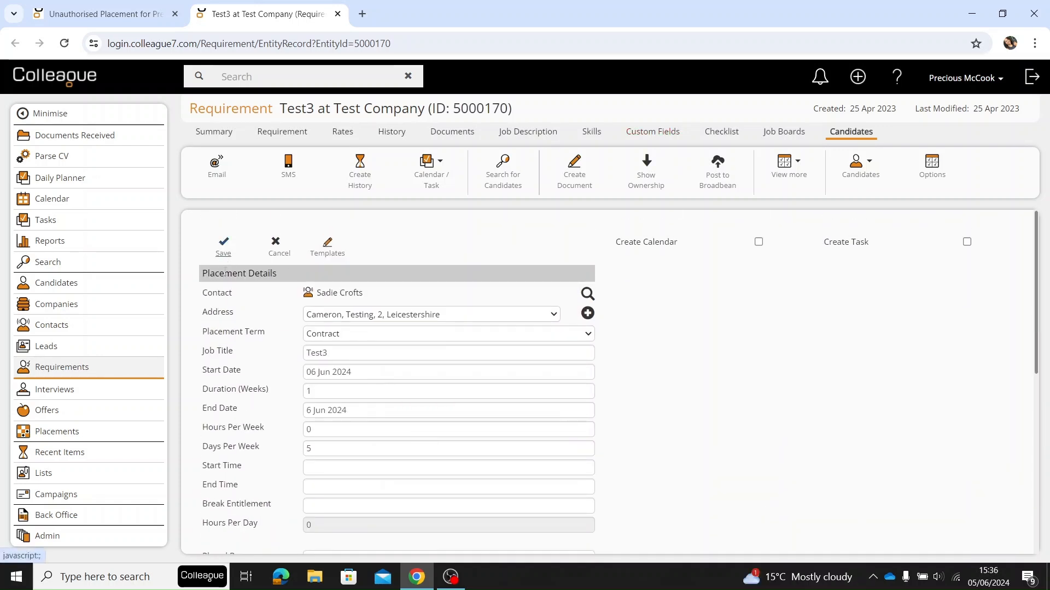
# - Save the placement and decline sending an offer confirmation email
pyautogui.click(224, 246)
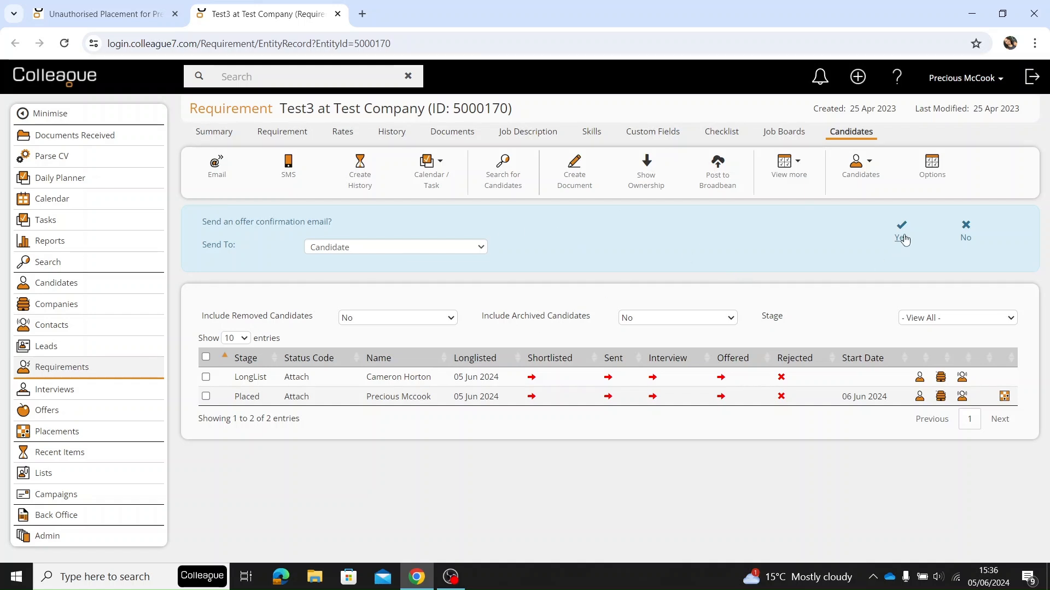
pyautogui.click(962, 236)
pyautogui.click(983, 238)
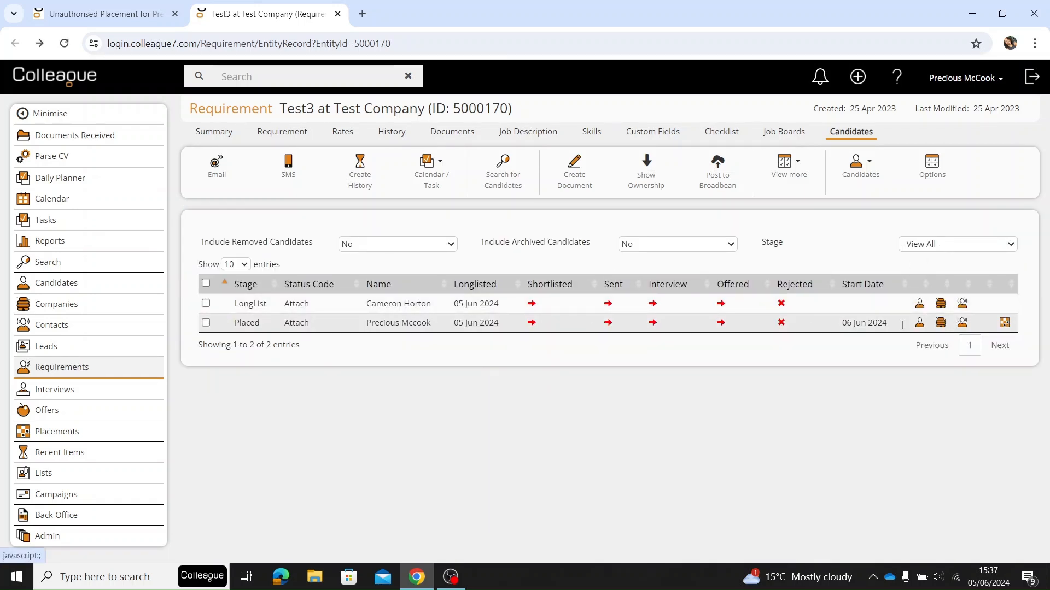
# - Open the placed candidate's placement record in a new browser tab and review its details
pyautogui.rightClick(1005, 323)
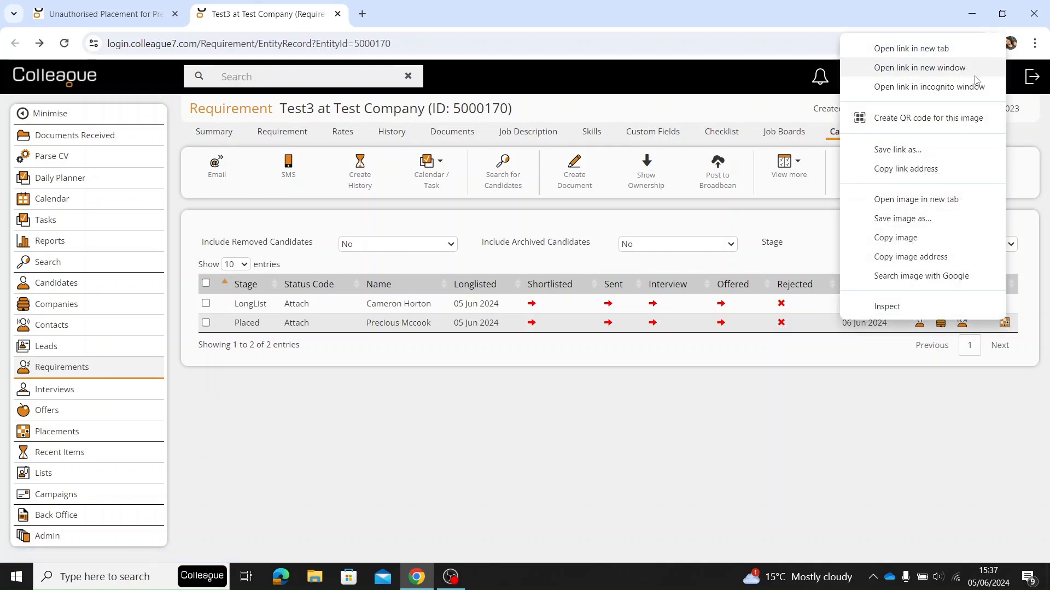
pyautogui.click(964, 52)
pyautogui.click(424, 7)
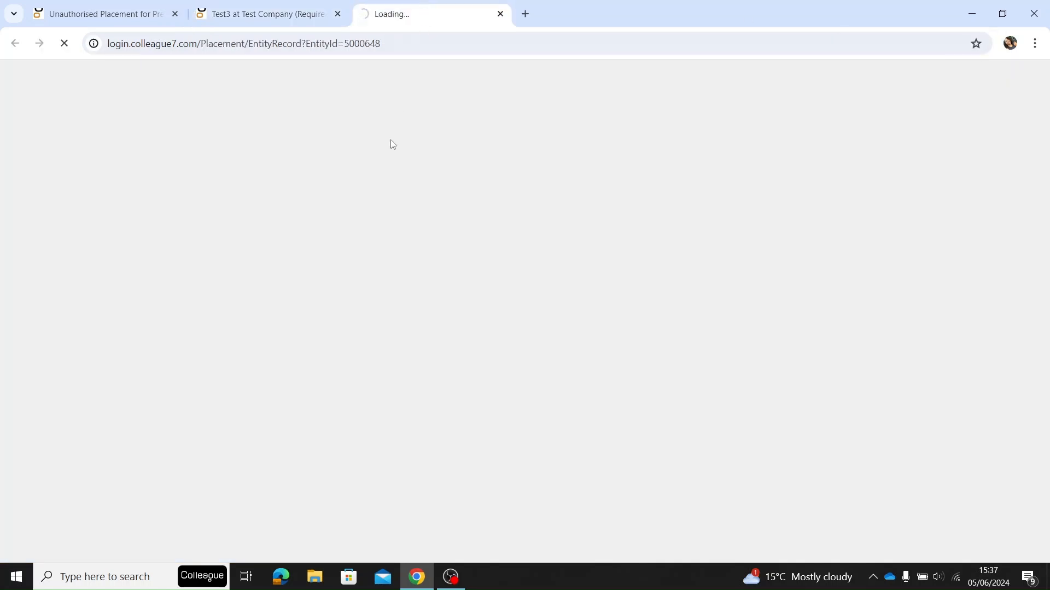
pyautogui.scroll(-3, 474, 328)
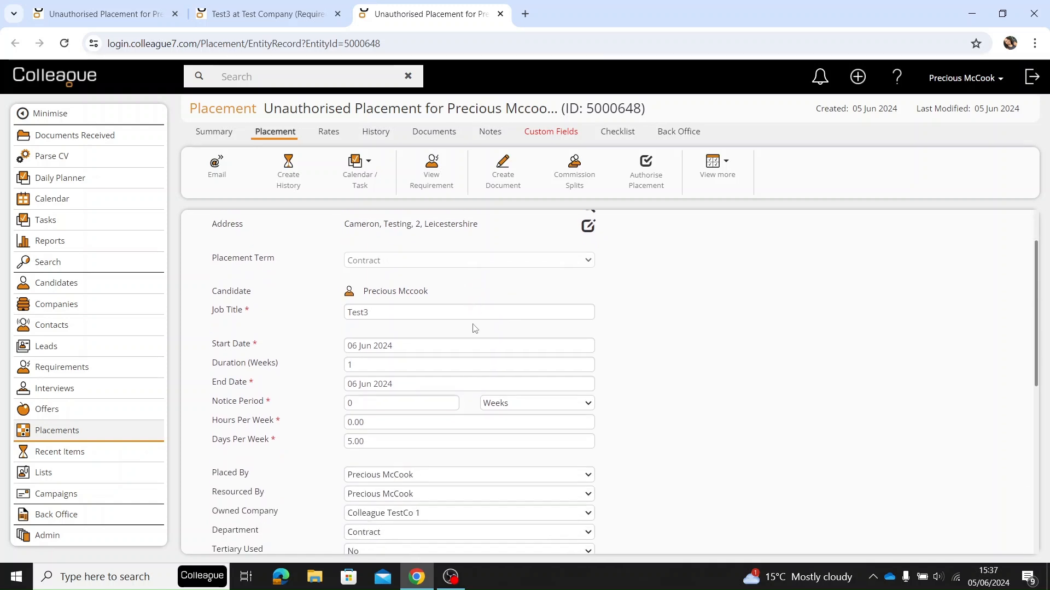
pyautogui.scroll(-4, 475, 331)
pyautogui.scroll(6, 490, 345)
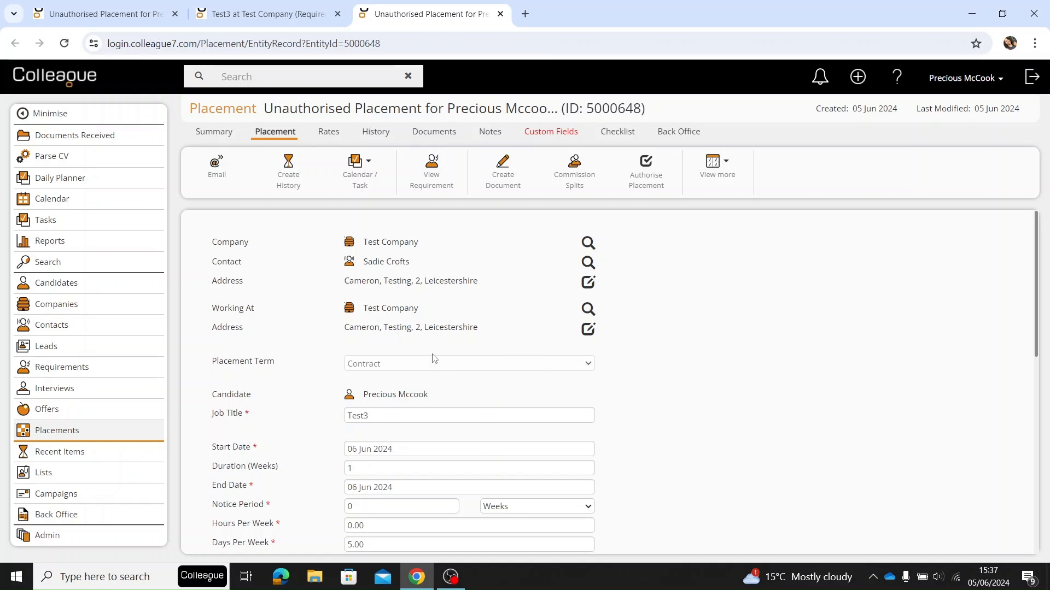
pyautogui.scroll(-5, 435, 383)
pyautogui.scroll(5, 435, 410)
pyautogui.scroll(-5, 439, 411)
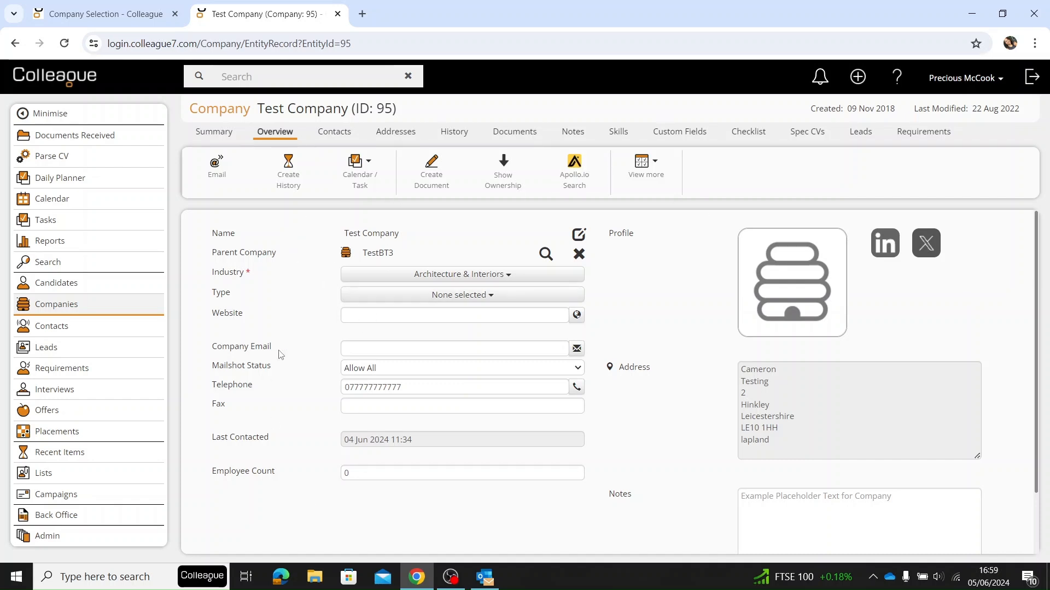
# - Open the first Tester template from Test Company's requirement and placement templates
pyautogui.click(651, 173)
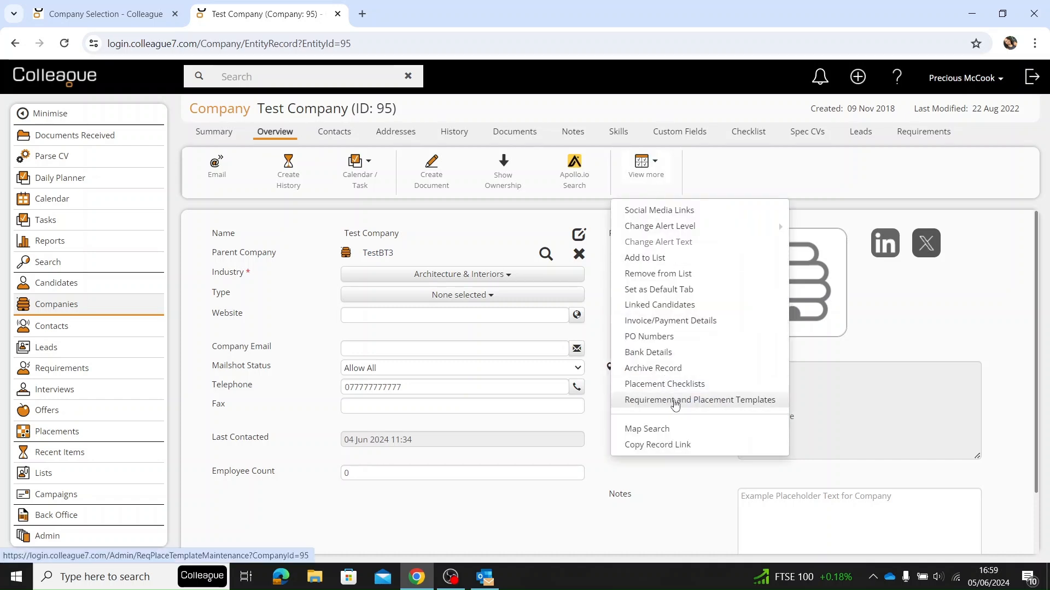
pyautogui.click(762, 403)
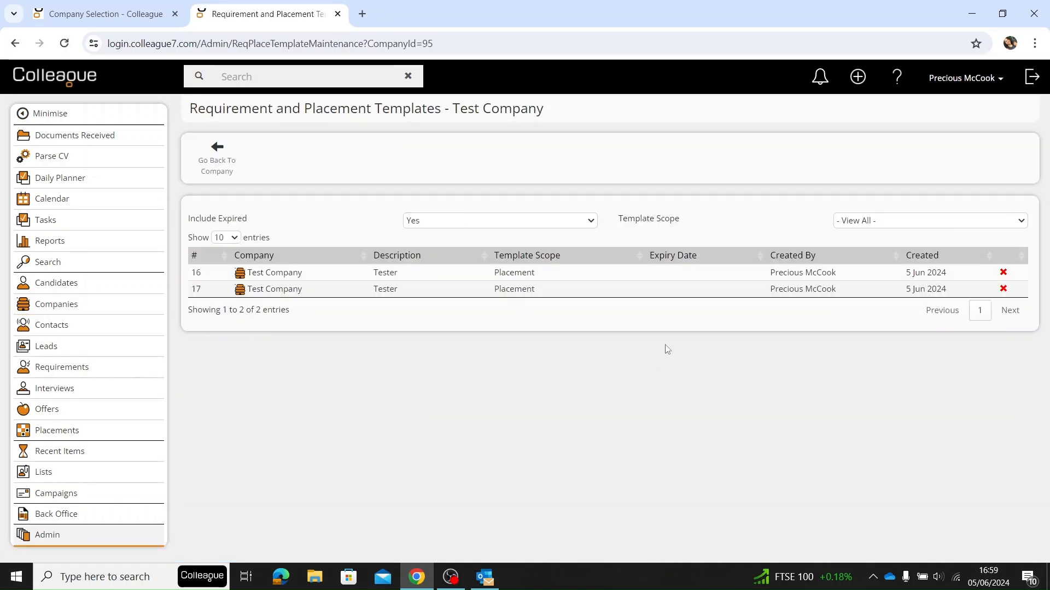
pyautogui.click(335, 274)
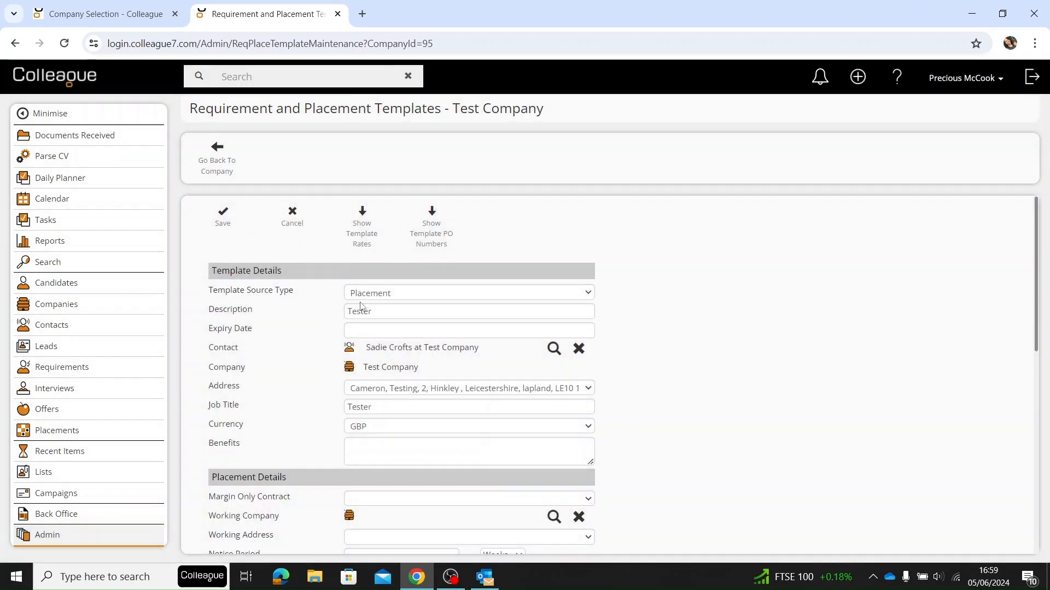
# - Examine the template's details, briefly showing its rates and PO numbers, and close it without saving
pyautogui.click(427, 331)
pyautogui.scroll(-6, 736, 368)
pyautogui.click(640, 342)
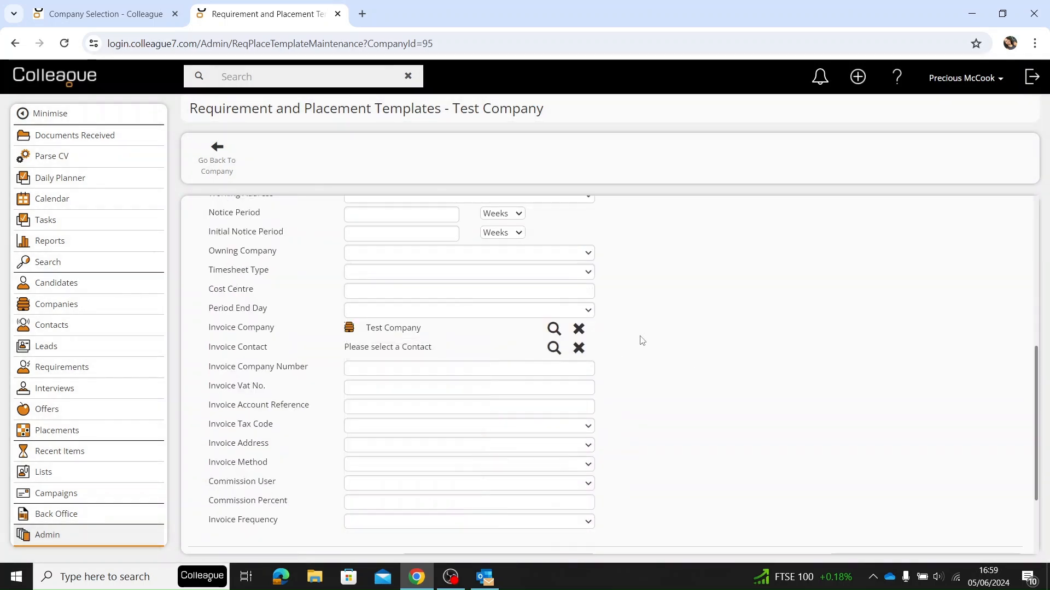
pyautogui.scroll(6, 566, 344)
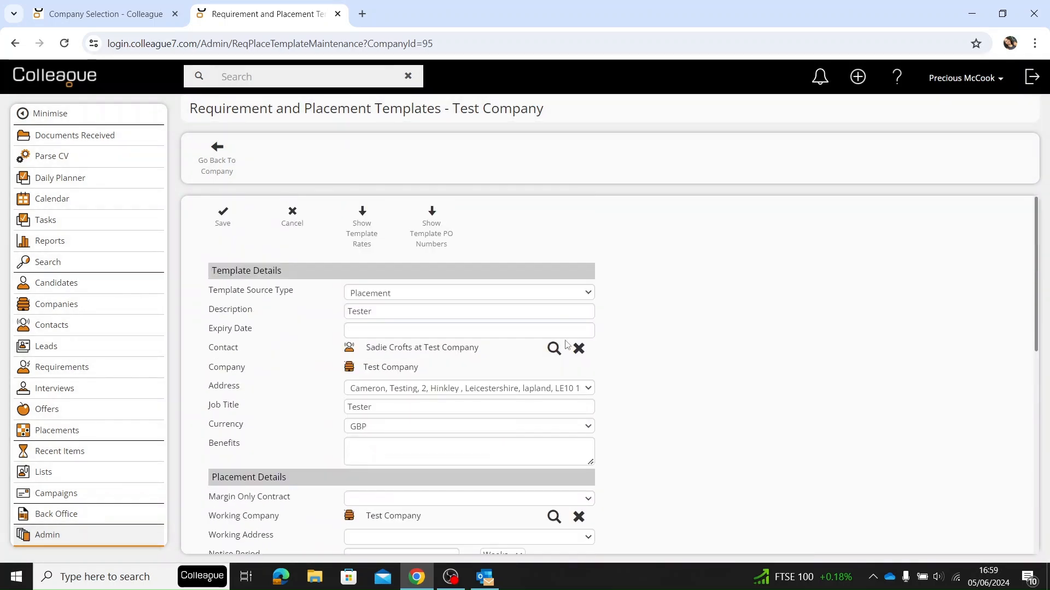
pyautogui.click(364, 238)
pyautogui.click(366, 238)
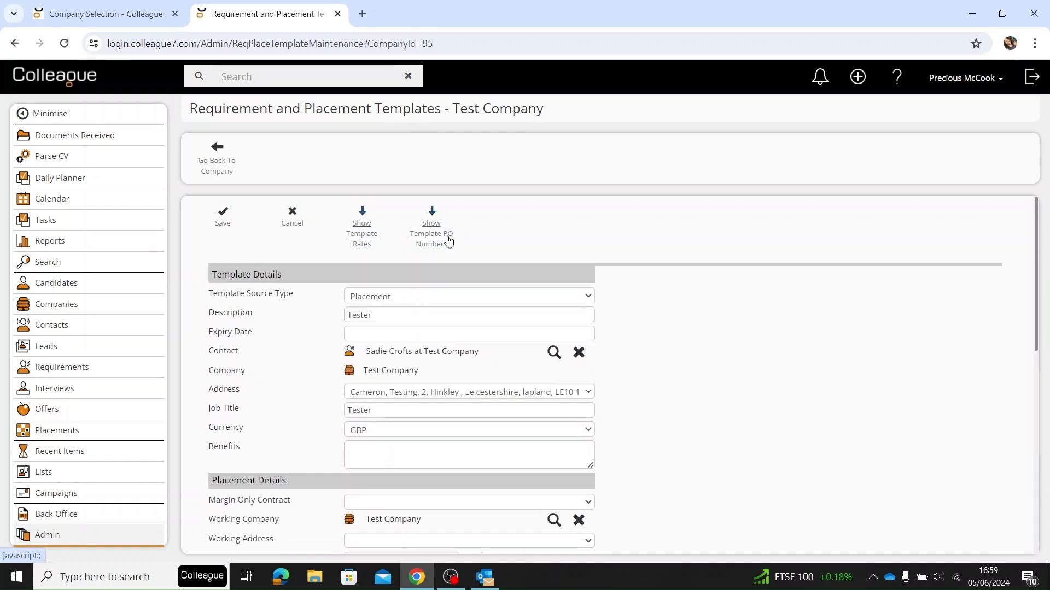
pyautogui.click(445, 236)
pyautogui.click(446, 239)
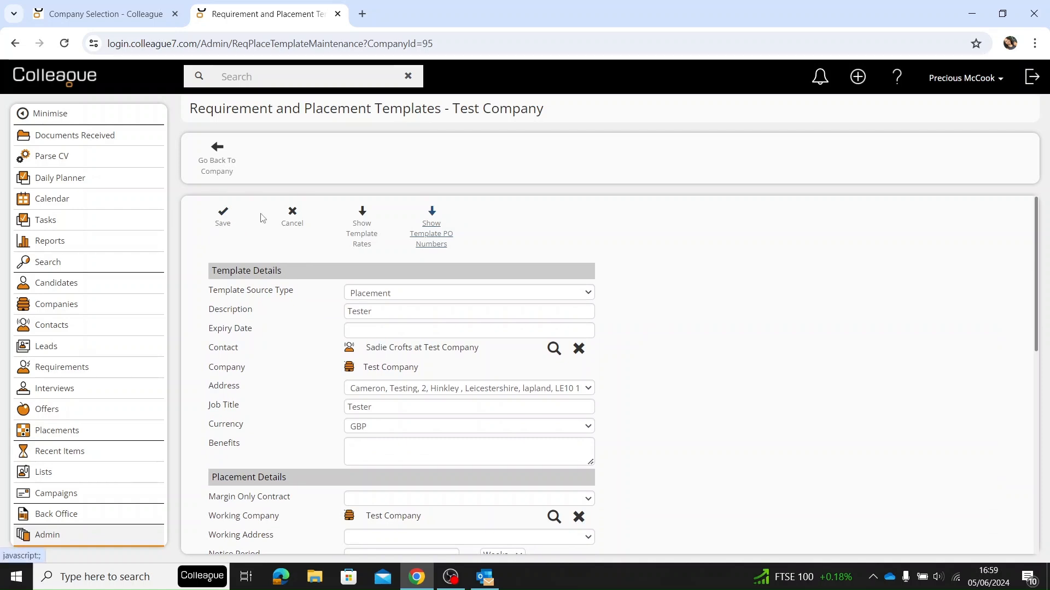
pyautogui.click(292, 216)
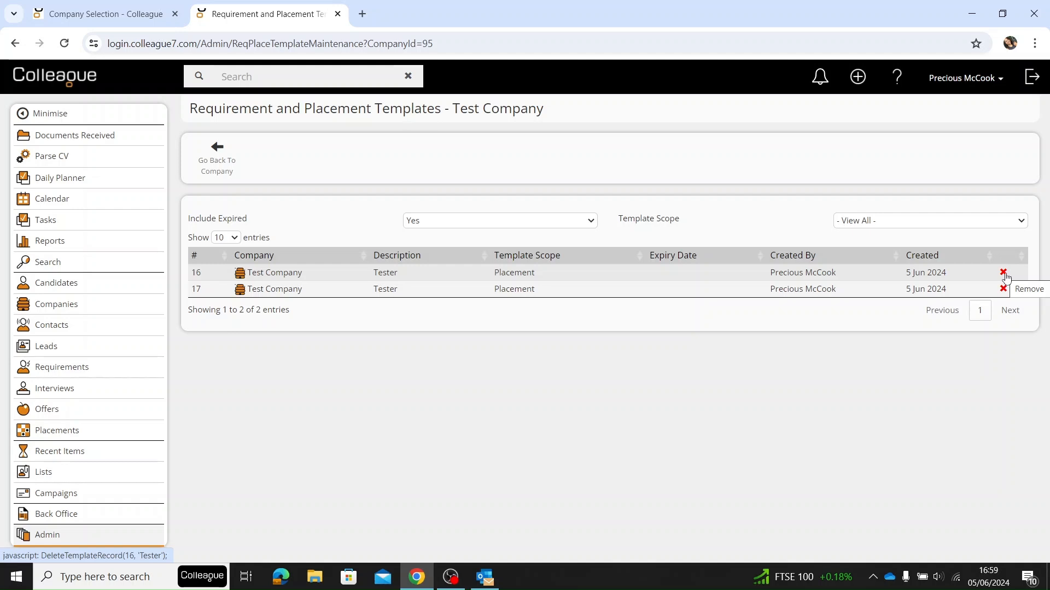
# - Delete the Tester placement template numbered 16 from Test Company's templates and confirm the deletion
pyautogui.click(1003, 274)
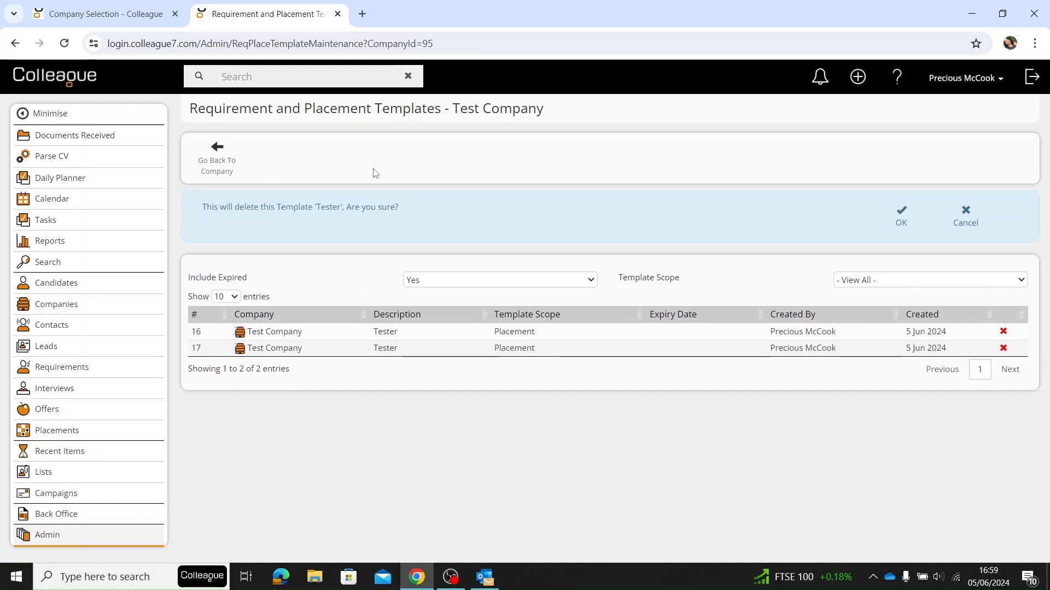
pyautogui.click(901, 219)
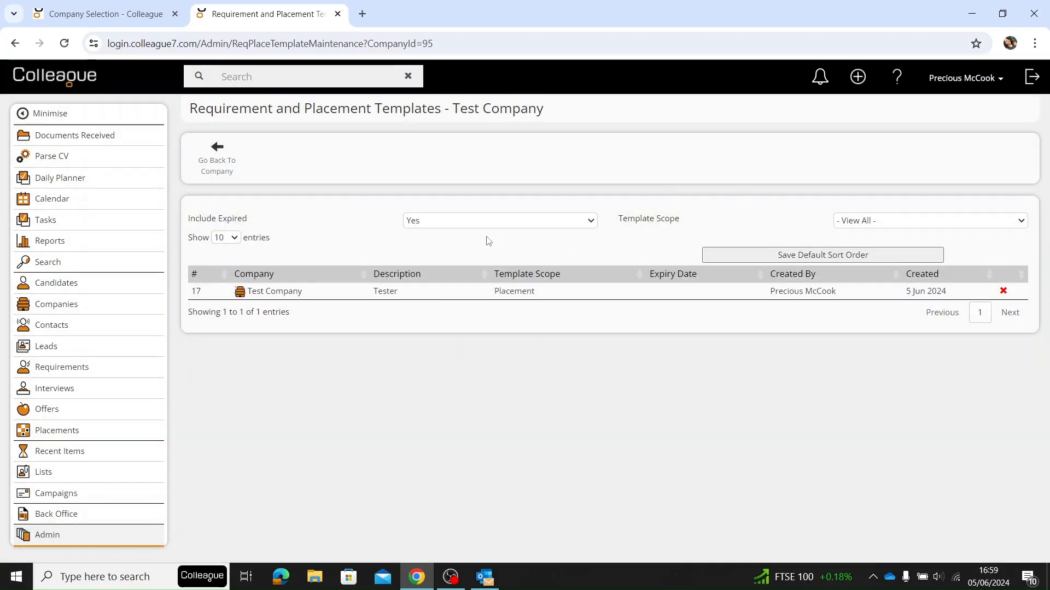